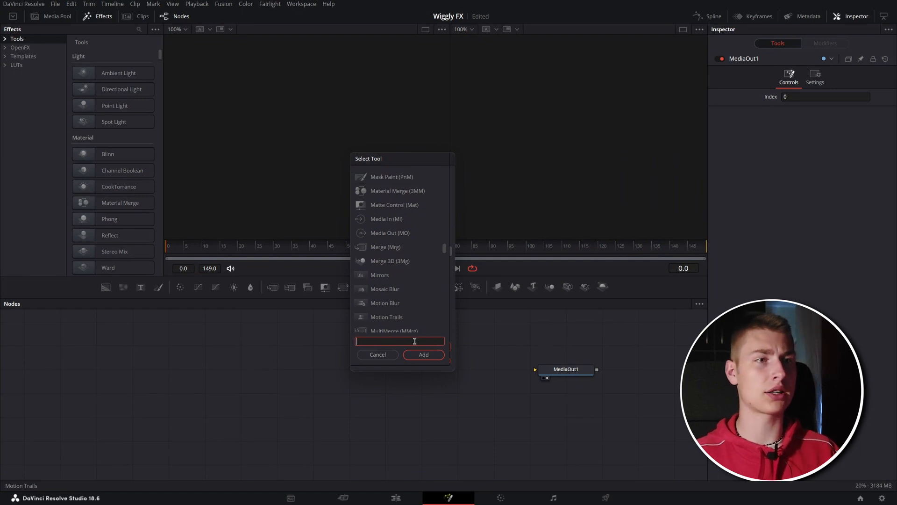
Step: Add a Displace node and place it in the empty area beside MediaOut1
text(displace)
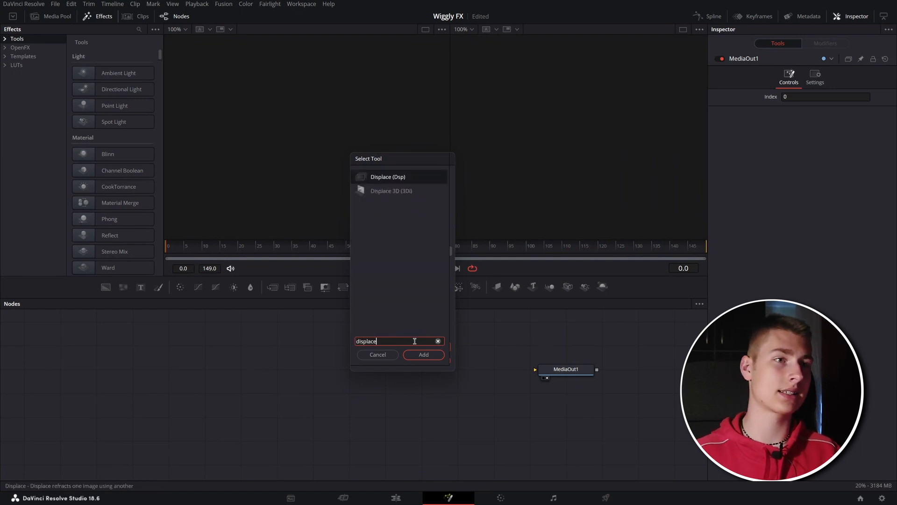
key(Return)
drag(268, 370, 376, 387)
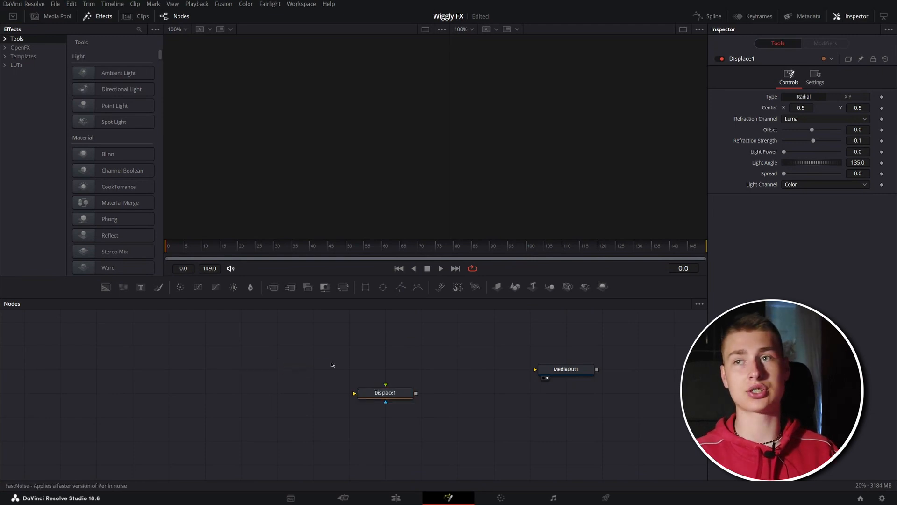
Step: Add a FastNoise node below Displace1 and connect its output to the foreground input of Displace1
key(shift+space)
text(fastno)
key(Return)
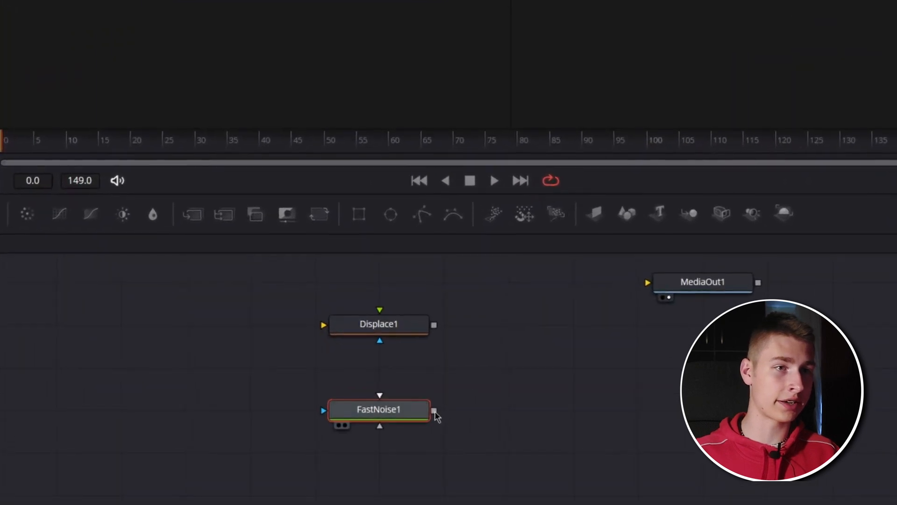
drag(435, 415, 381, 342)
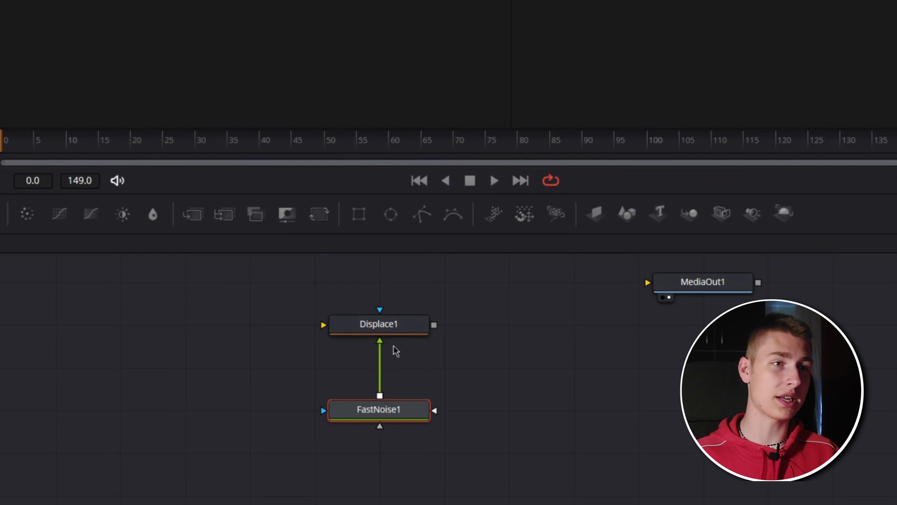
Step: Feed a text node reading "Wiggly Effect" into Displace1 and connect the output of Displace1 to MediaOut1
drag(458, 360, 318, 405)
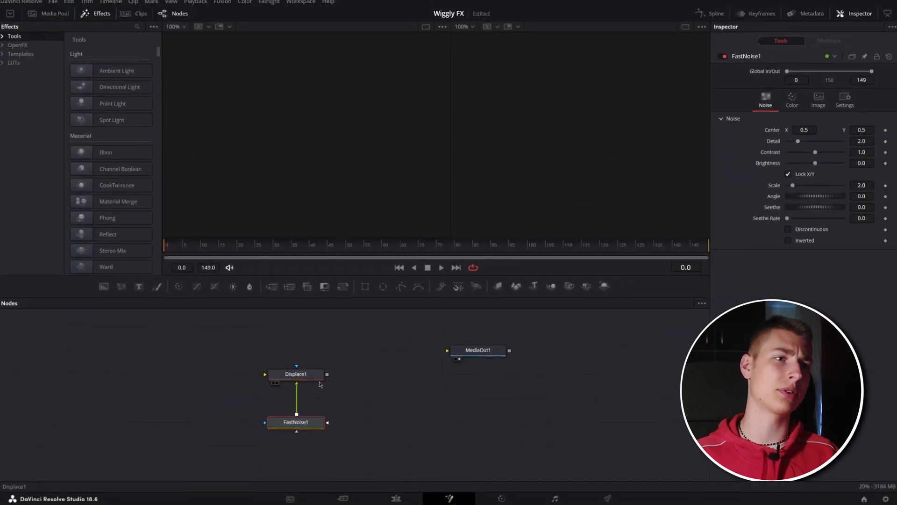
drag(275, 377, 269, 349)
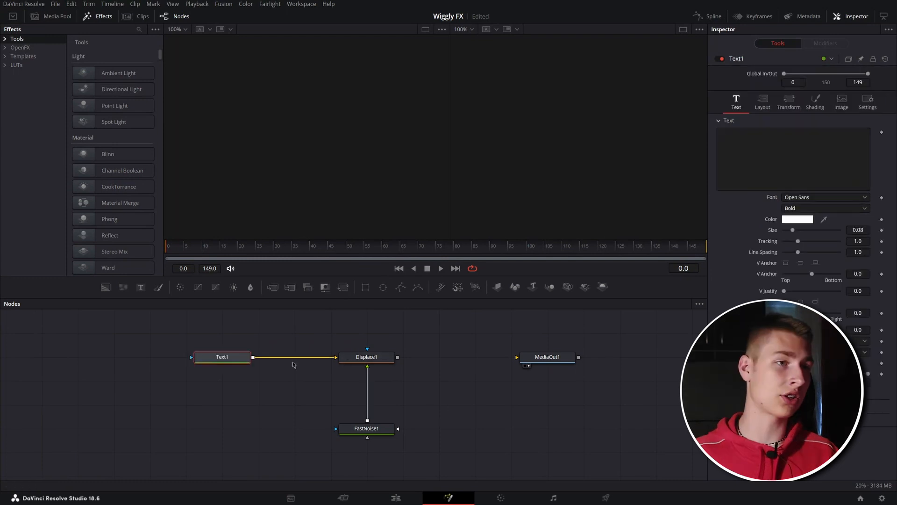
drag(398, 358, 537, 357)
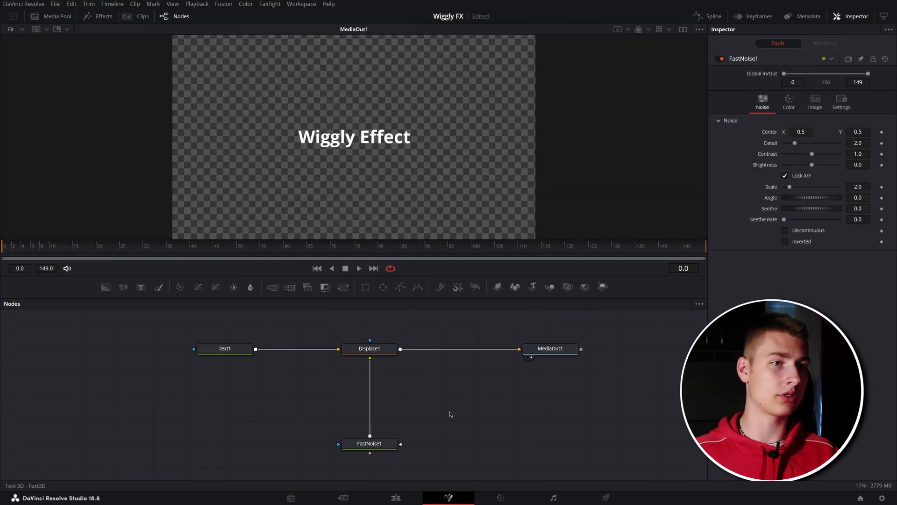
Step: Add a Time Stretcher node and insert it in the connection between FastNoise1 and Displace1
key(shift+space)
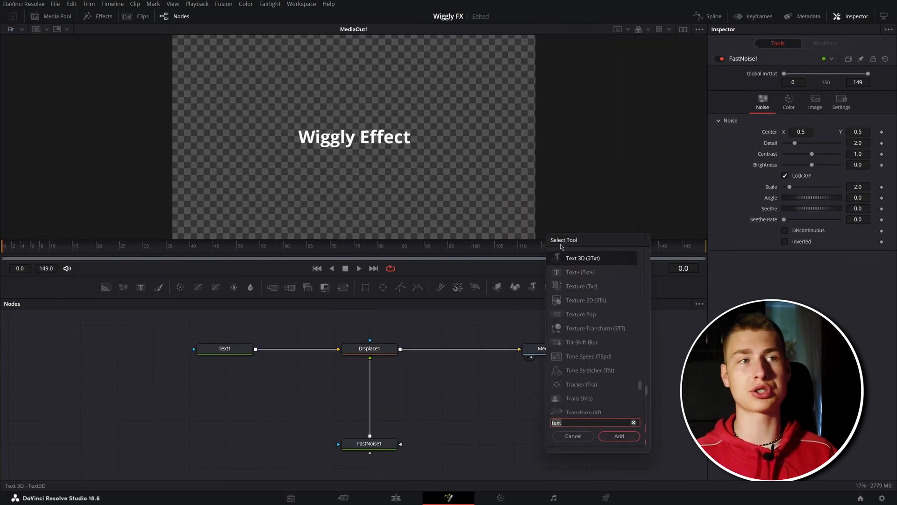
text(text)
drag(559, 245, 116, 151)
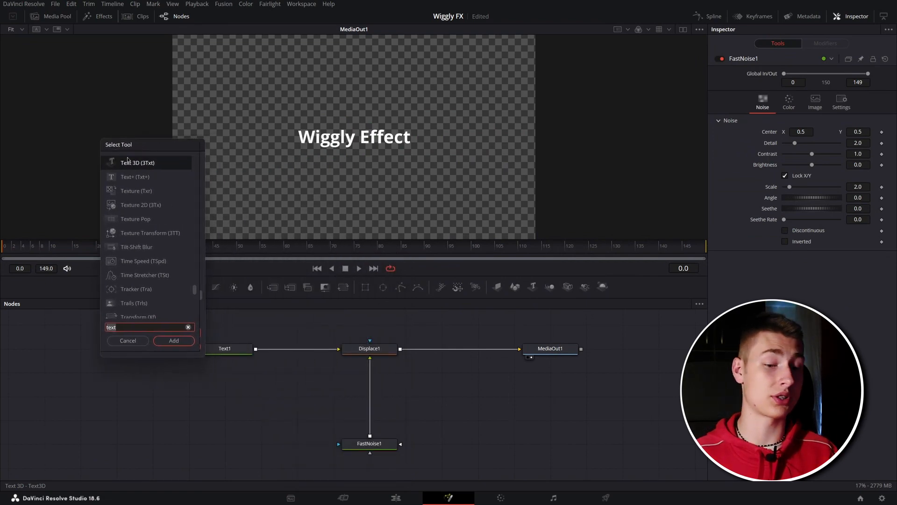
key(BackSpace)
text(time)
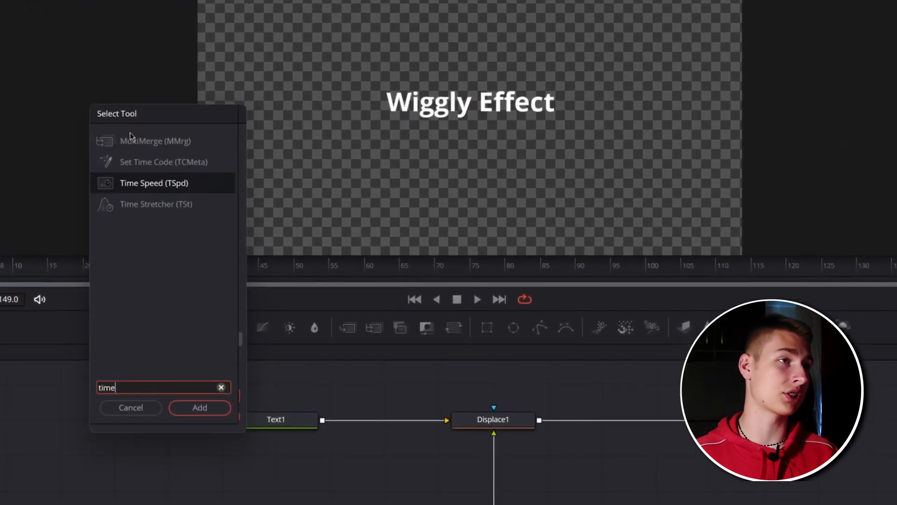
text(st)
key(Return)
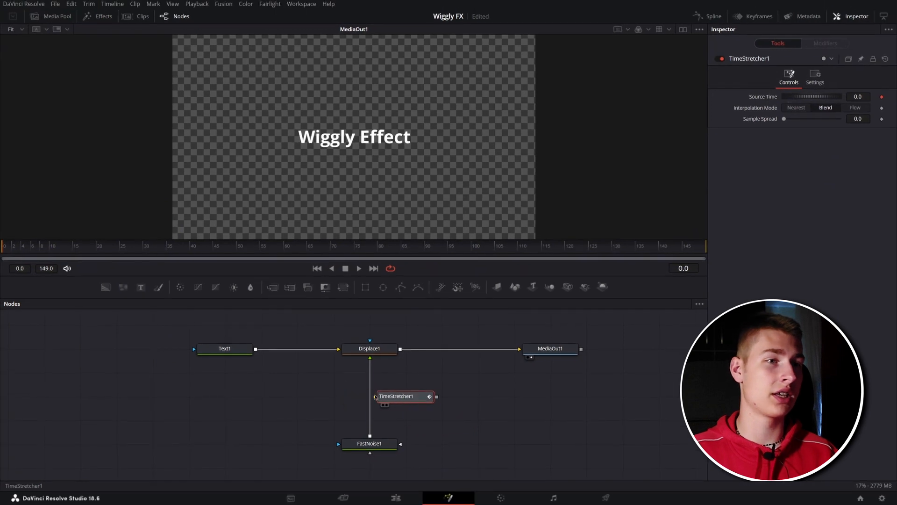
drag(376, 396, 338, 395)
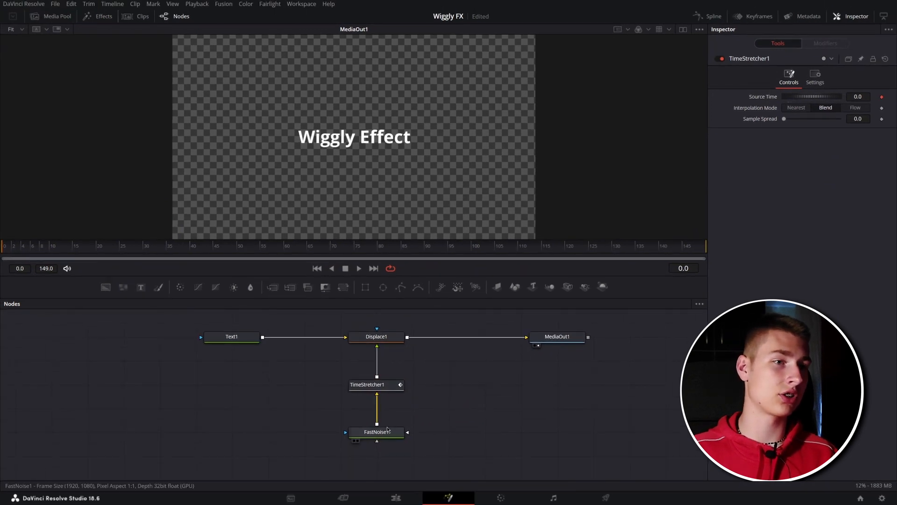
Step: Switch Displace1 to the XY type and set both X Refraction and Y Refraction to 0.0025
click(372, 366)
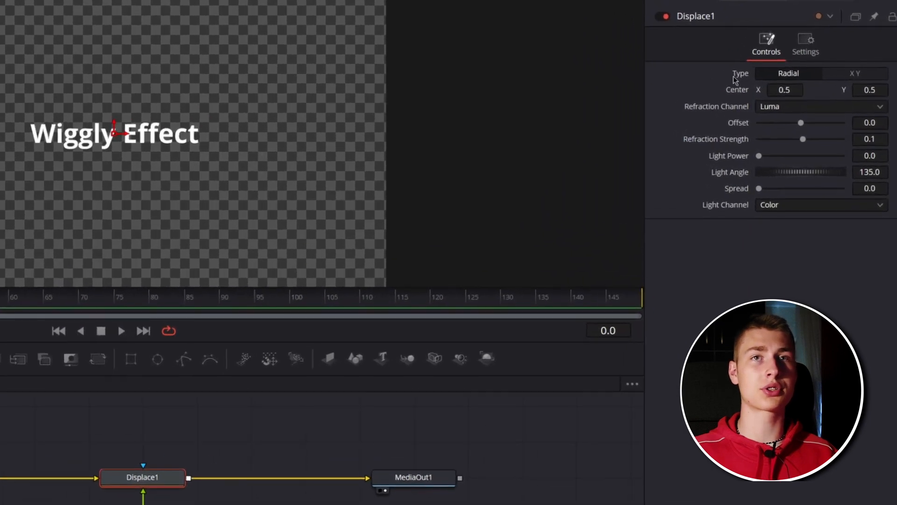
click(855, 77)
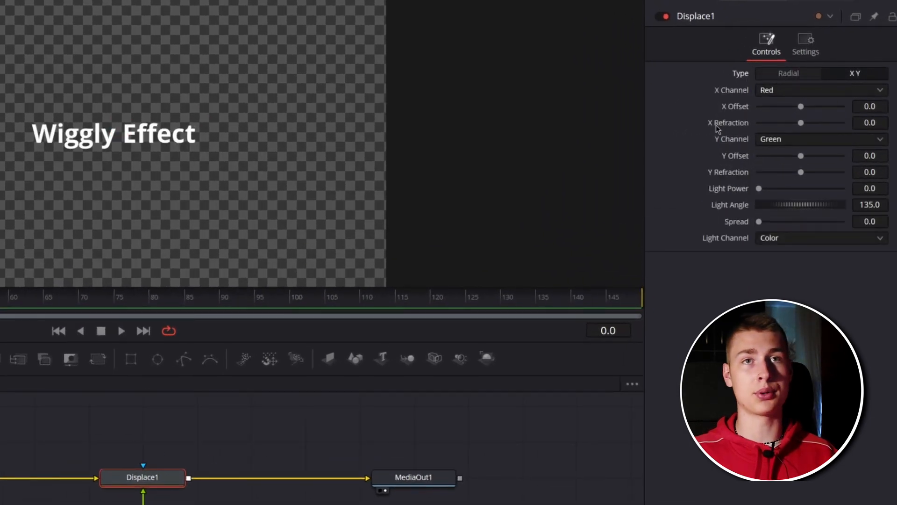
click(870, 123)
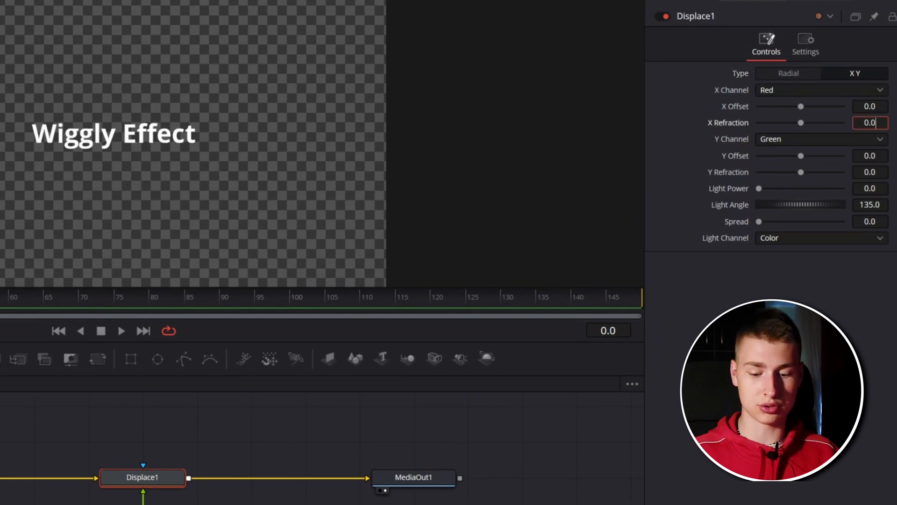
text(0)
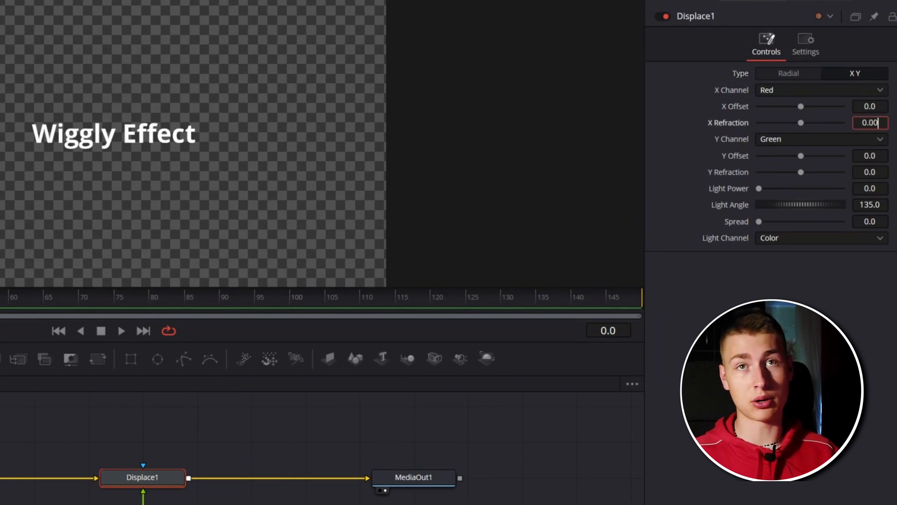
text(25)
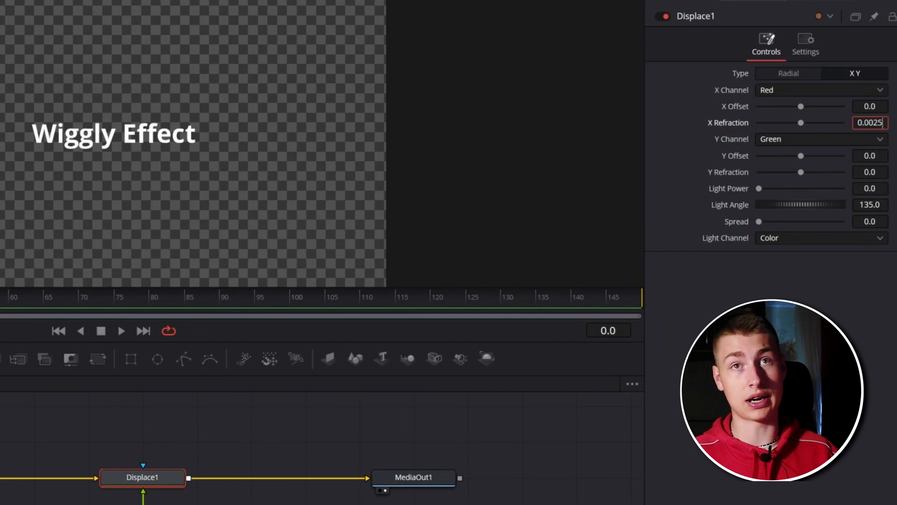
key(Tab)
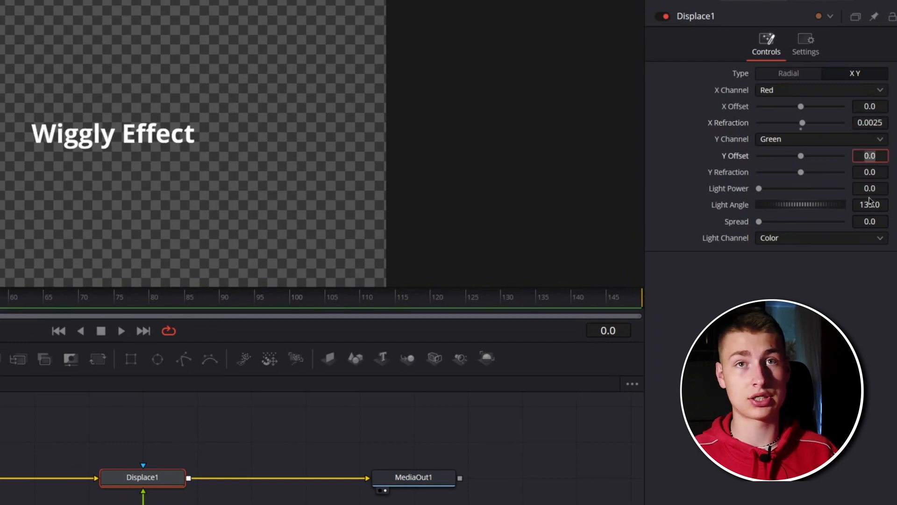
click(877, 173)
text(025)
key(Tab)
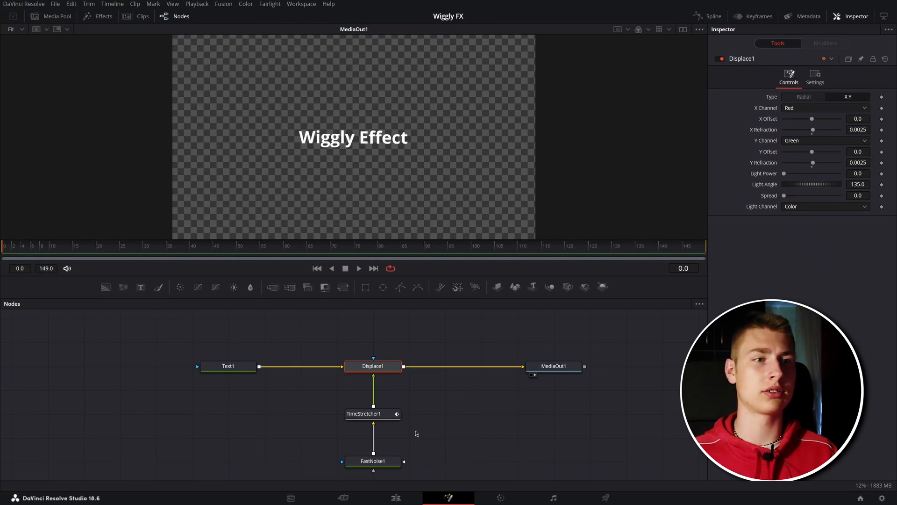
Step: Set the noise scale of FastNoise1 to 40
click(380, 463)
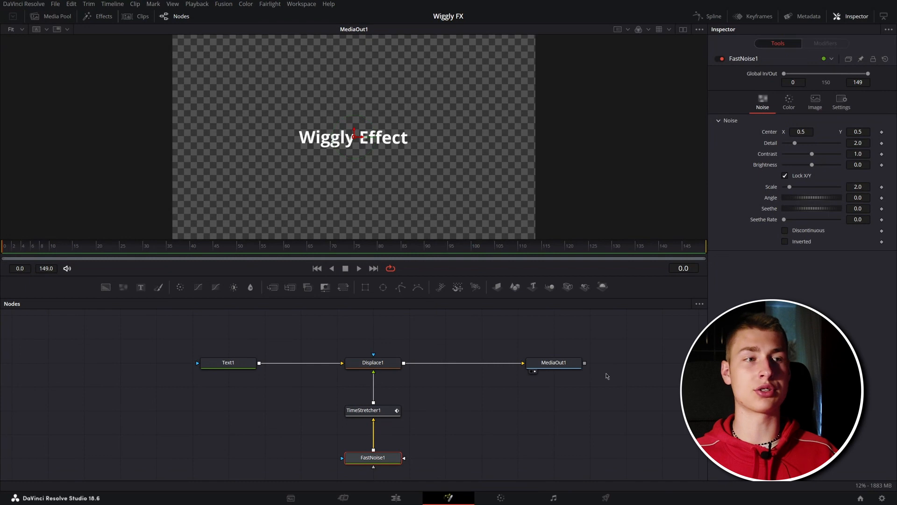
drag(790, 186, 839, 187)
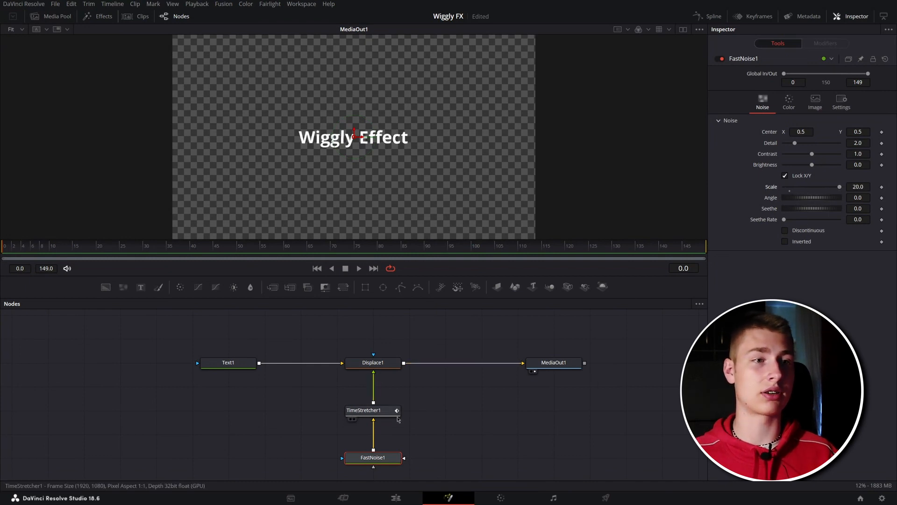
click(379, 362)
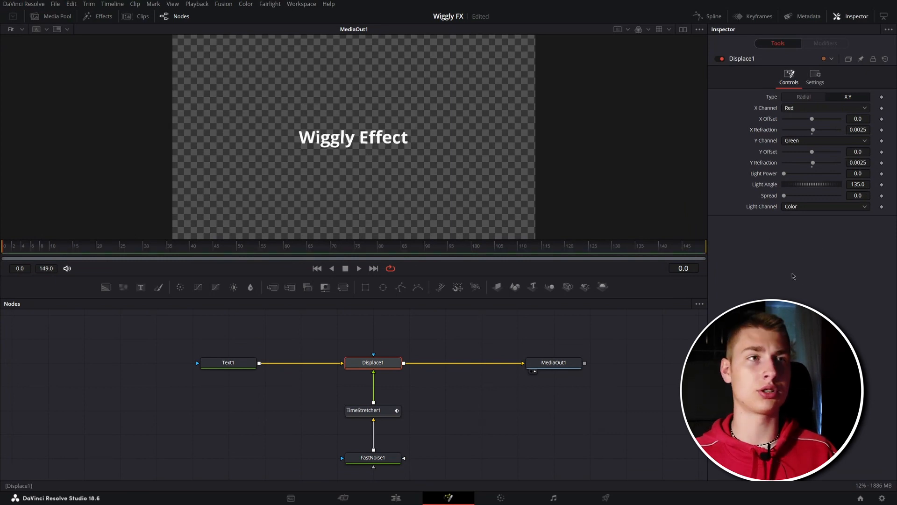
click(368, 458)
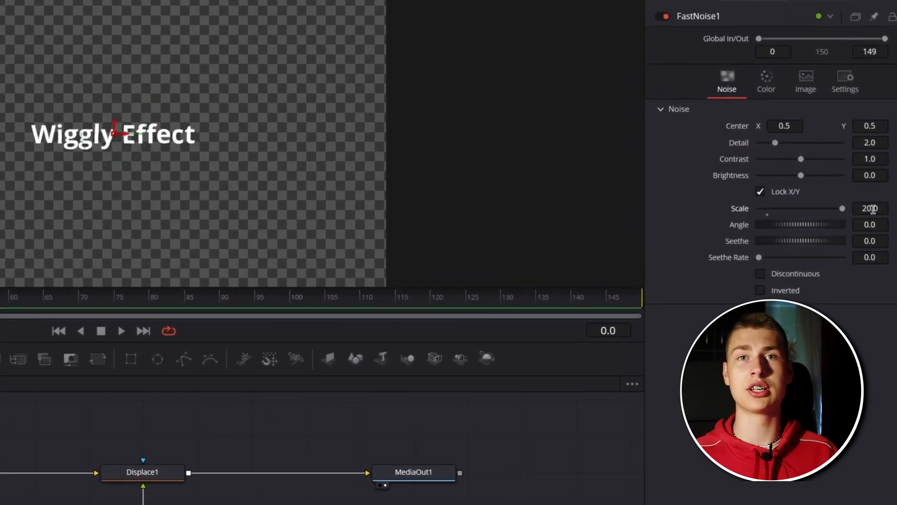
click(858, 186)
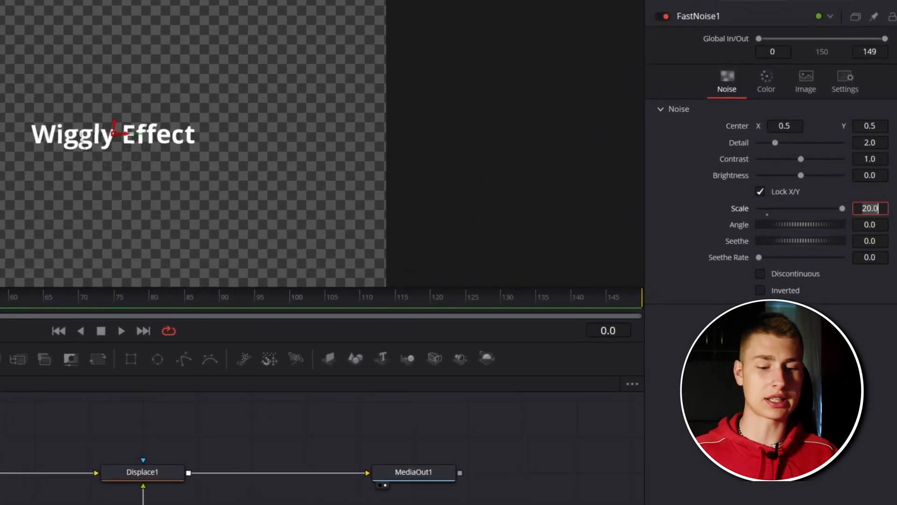
text(40)
key(Tab)
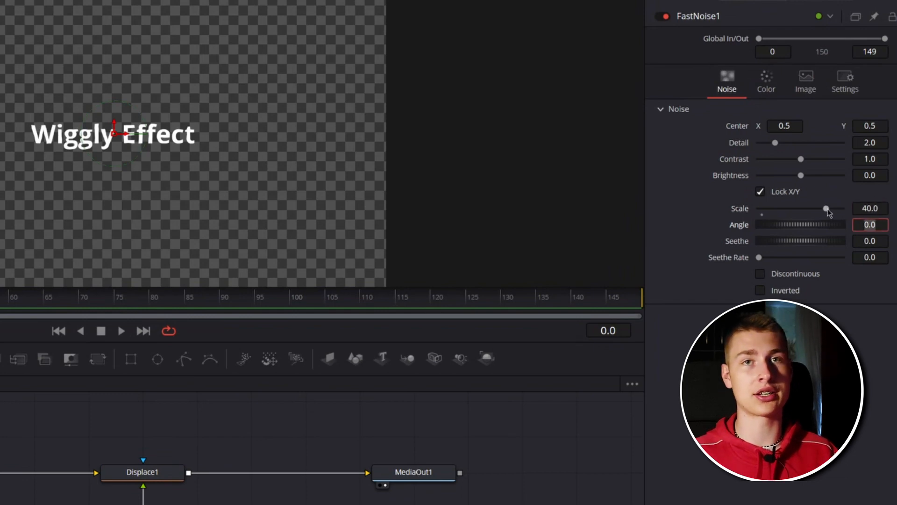
mouse_move(826, 208)
mouse_down()
mouse_move(773, 209)
mouse_move(841, 209)
mouse_move(767, 208)
mouse_move(827, 209)
mouse_up()
click(871, 202)
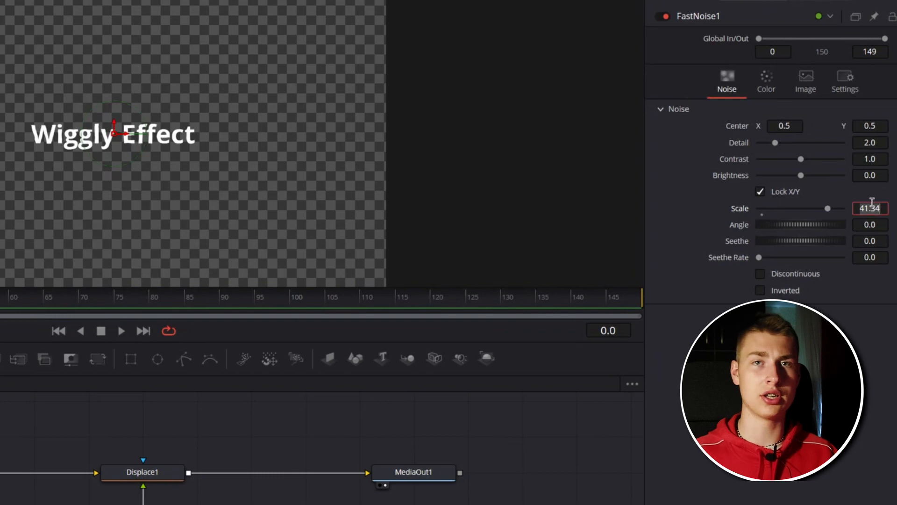
text(40)
key(Tab)
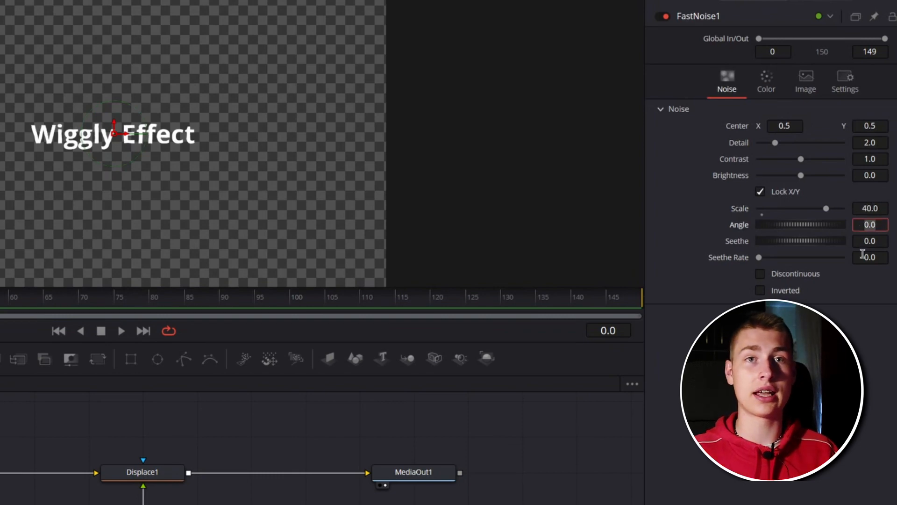
Step: Set the Seethe Rate and Seethe of FastNoise1 to 1
click(881, 259)
text(1)
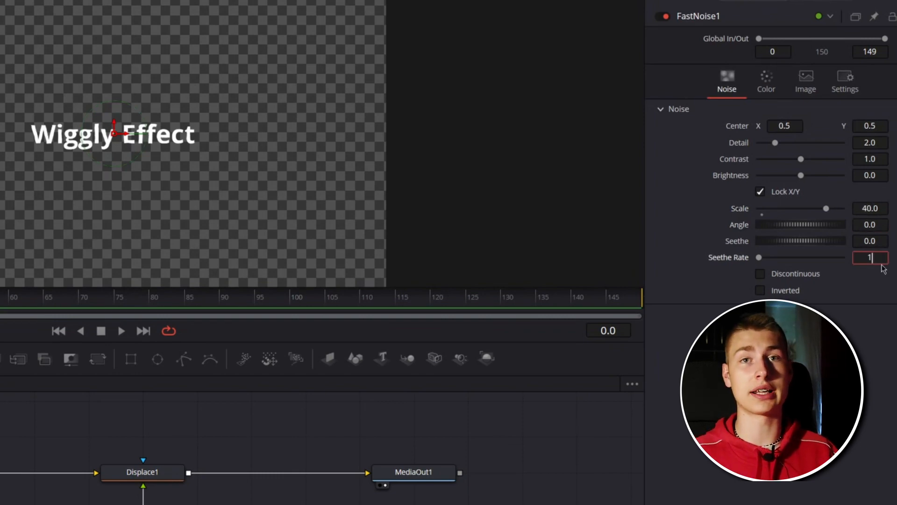
key(Tab)
click(869, 239)
text(1)
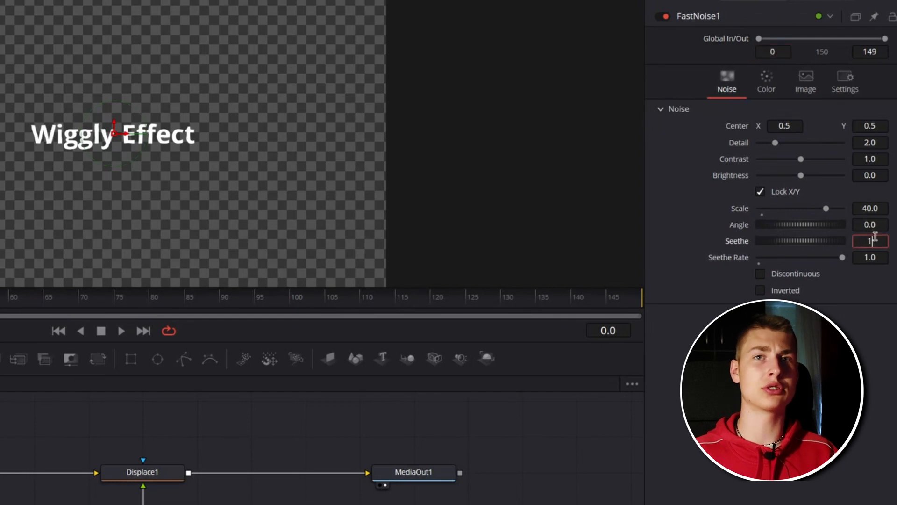
key(Tab)
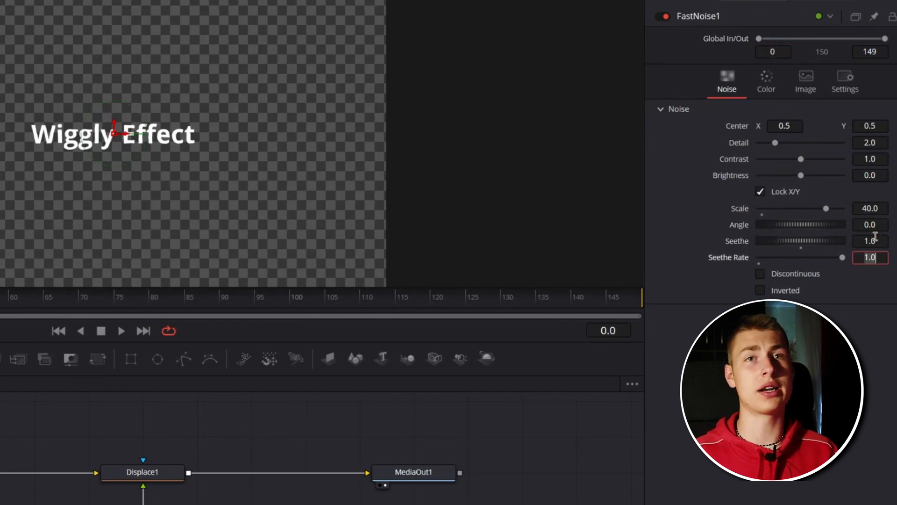
Step: Set the noise detail of FastNoise1 to 1
drag(777, 143, 794, 144)
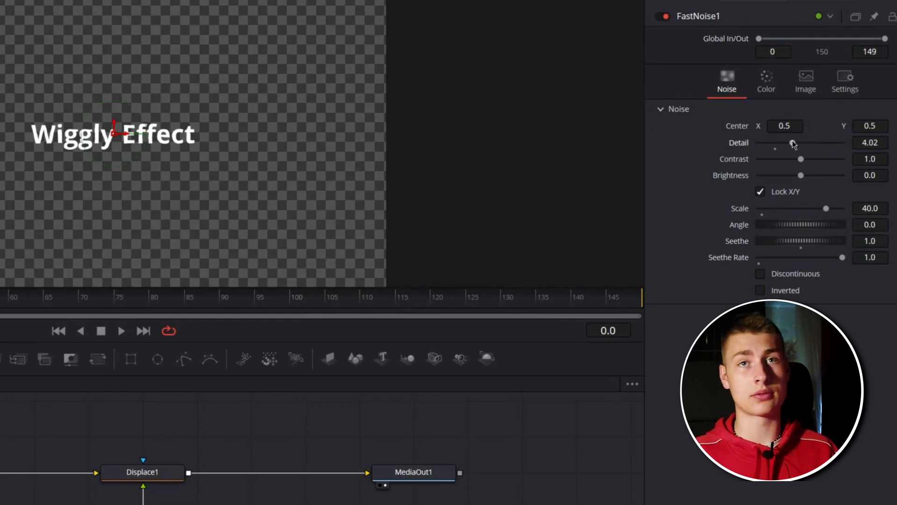
click(870, 142)
text(1)
key(Tab)
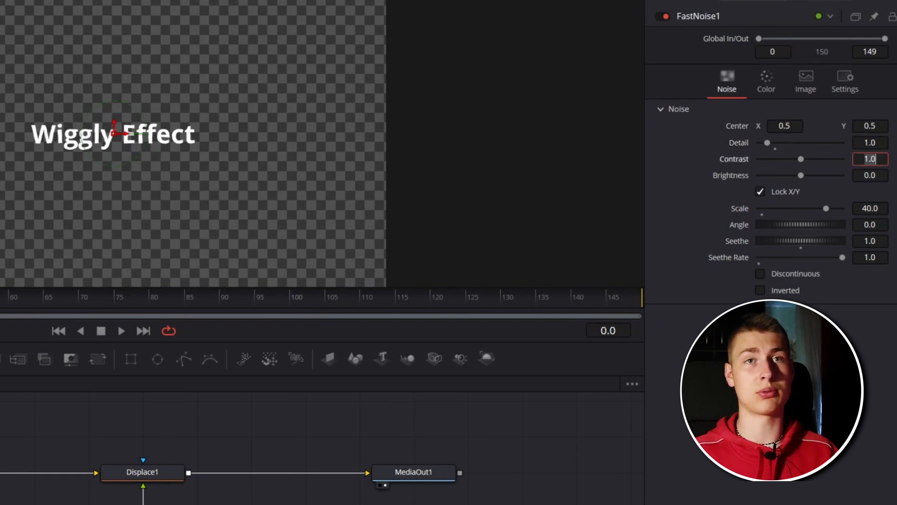
click(701, 192)
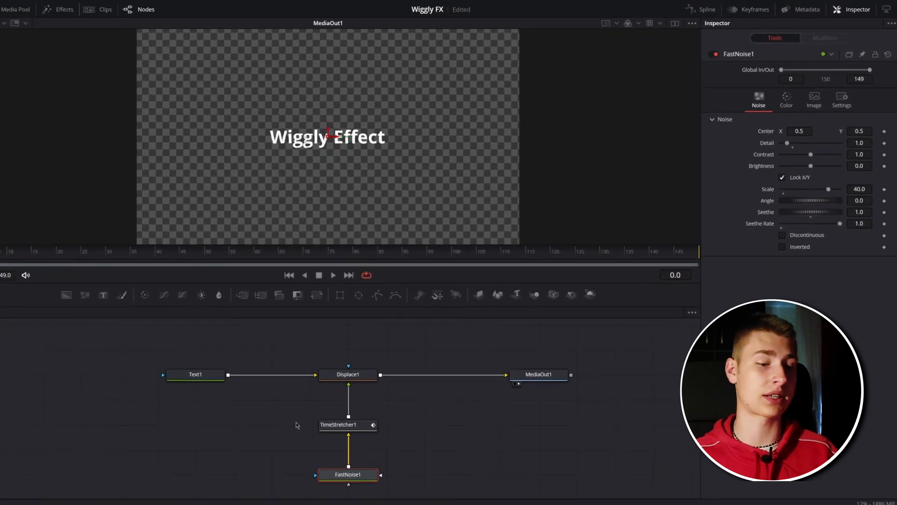
Step: Preview the FastNoise1 pattern in the viewer while trying out its scale, and select TimeStretcher1
key(2)
drag(470, 414, 473, 405)
drag(828, 186, 825, 192)
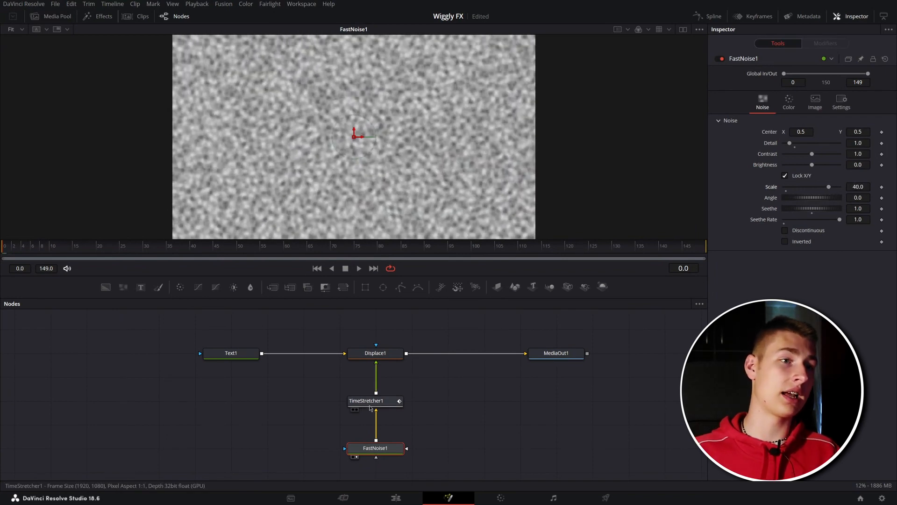
click(372, 402)
click(465, 423)
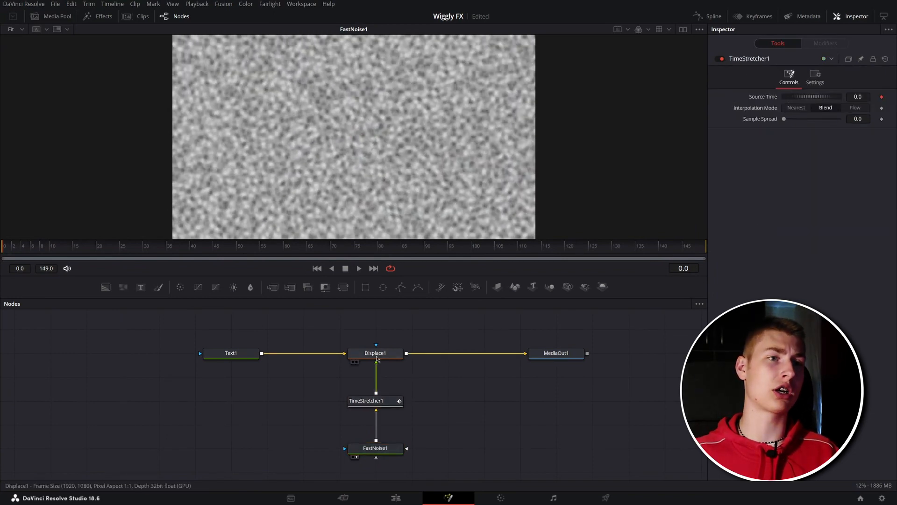
Step: Display the Displace1 output in the viewer and examine the edges of the Wiggly Effect text up close
click(377, 357)
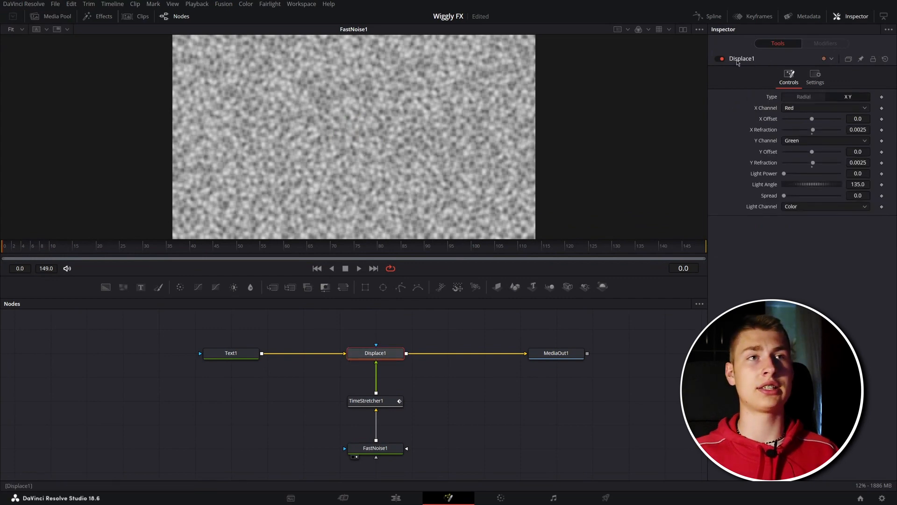
key(1)
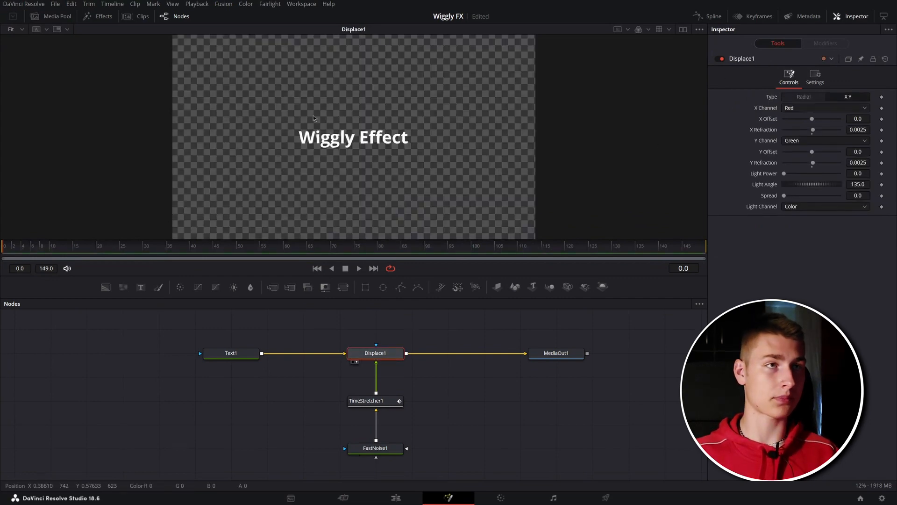
scroll(317, 155, up, 4)
drag(536, 201, 374, 191)
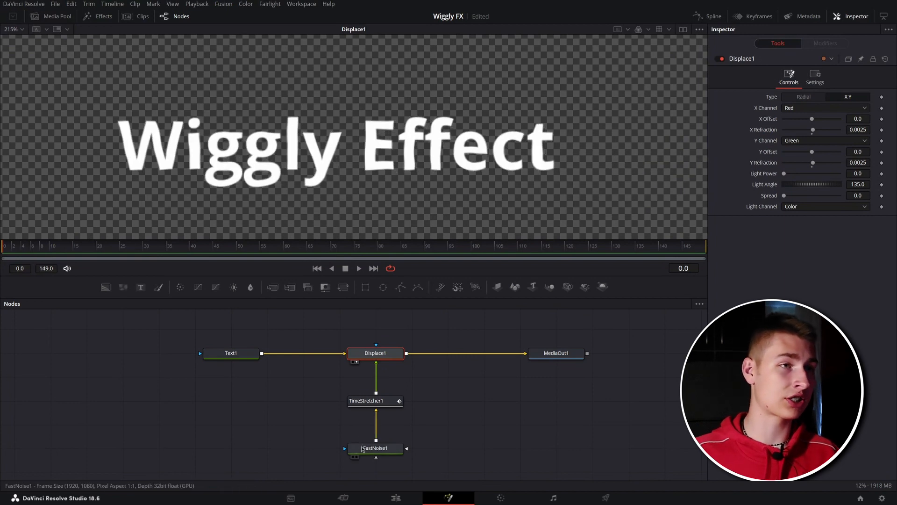
Step: Switch the viewer to the FastNoise1 node and return it to Displace1
click(361, 445)
key(1)
key(2)
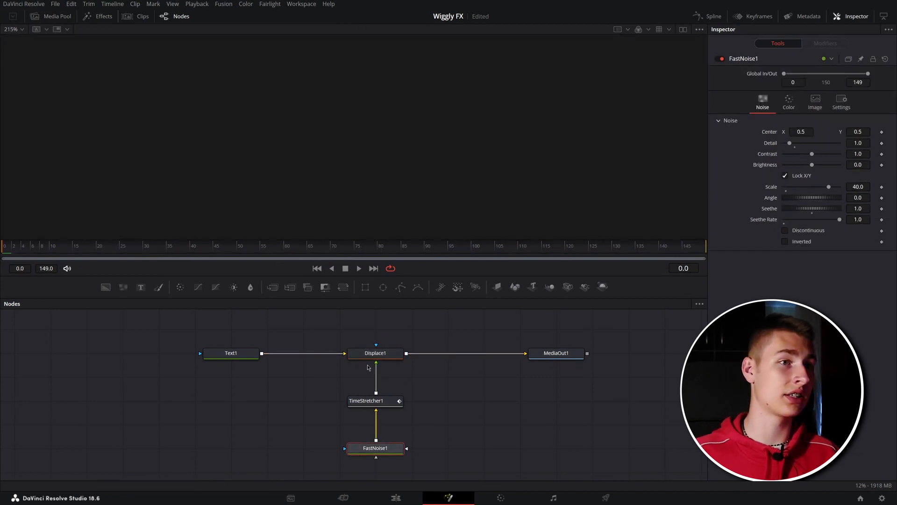
click(367, 354)
key(2)
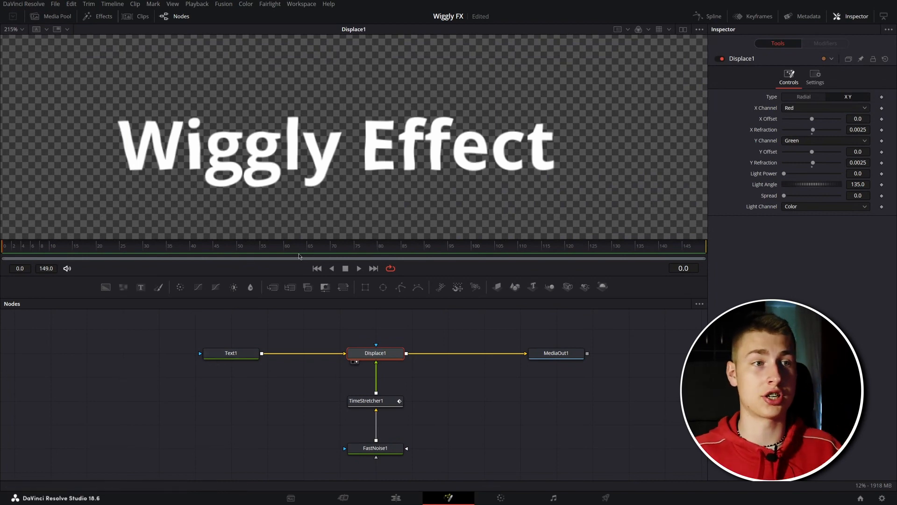
Step: Play back the composition to check how the displaced text moves
drag(300, 401, 319, 383)
scroll(311, 165, down, 2)
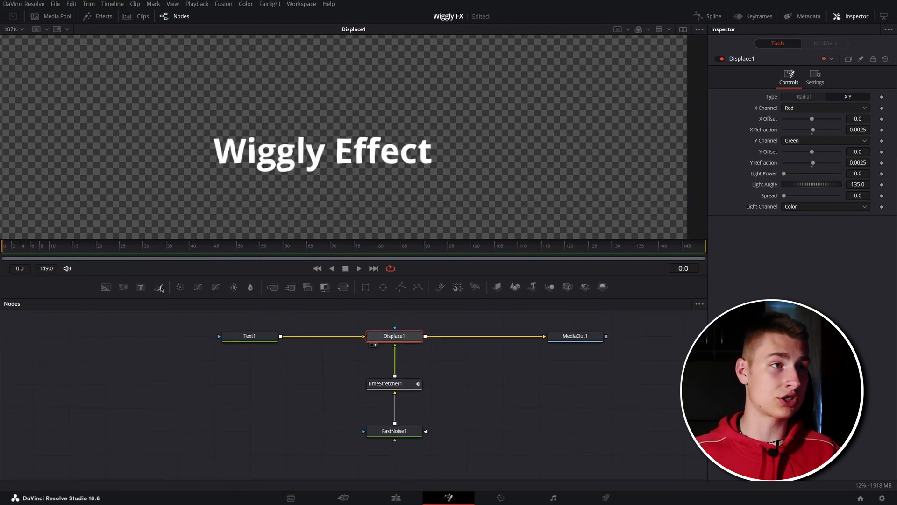
key(space)
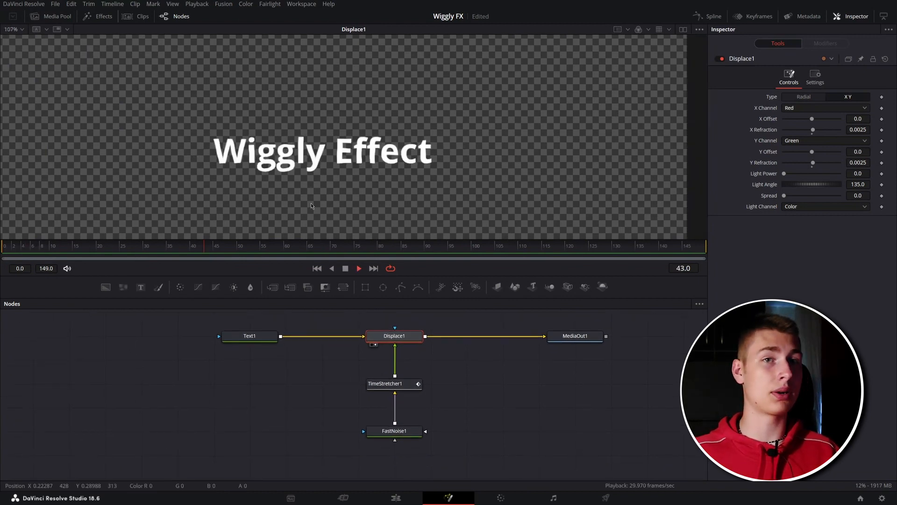
key(space)
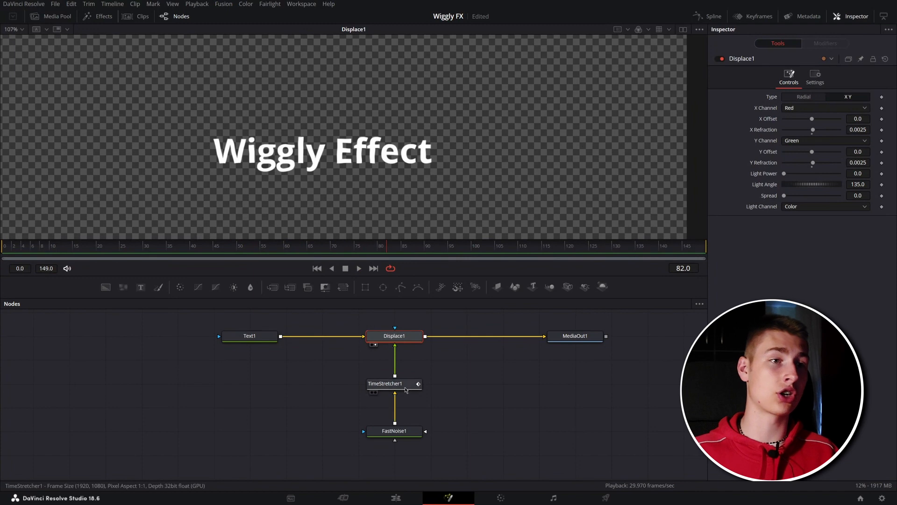
Step: Keyframe the Source Time of TimeStretcher1 at frame 6 with a value of 6
click(390, 383)
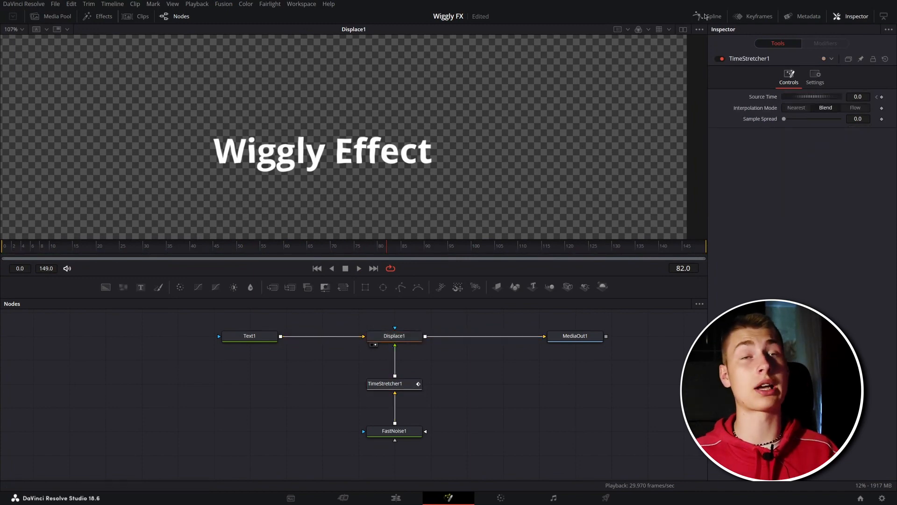
click(708, 19)
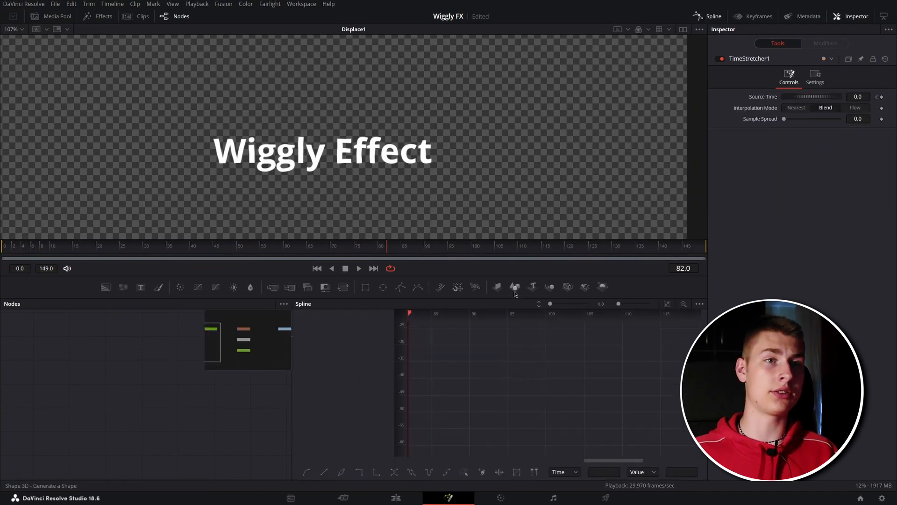
click(711, 19)
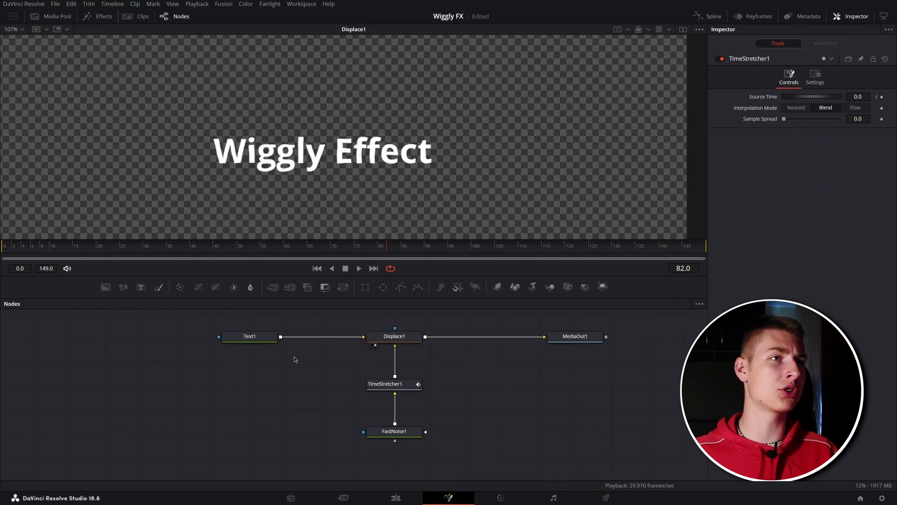
drag(87, 249, 0, 257)
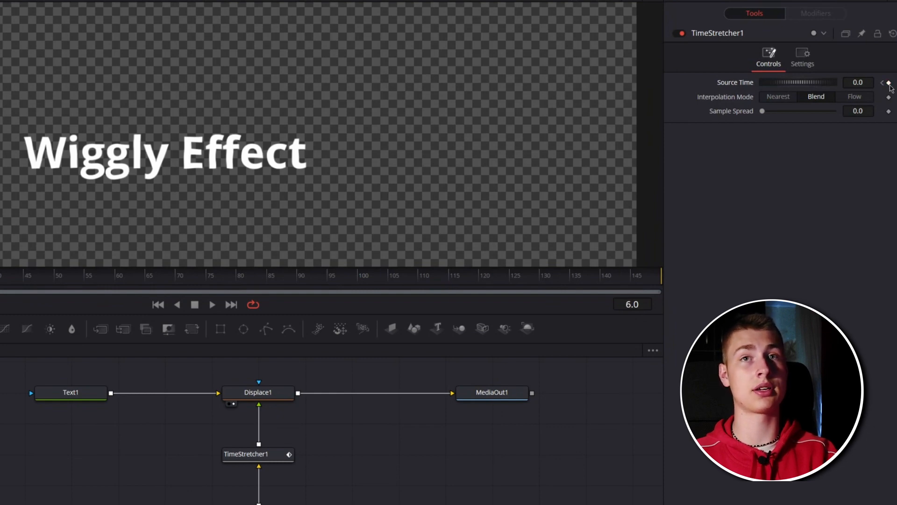
click(888, 83)
click(859, 82)
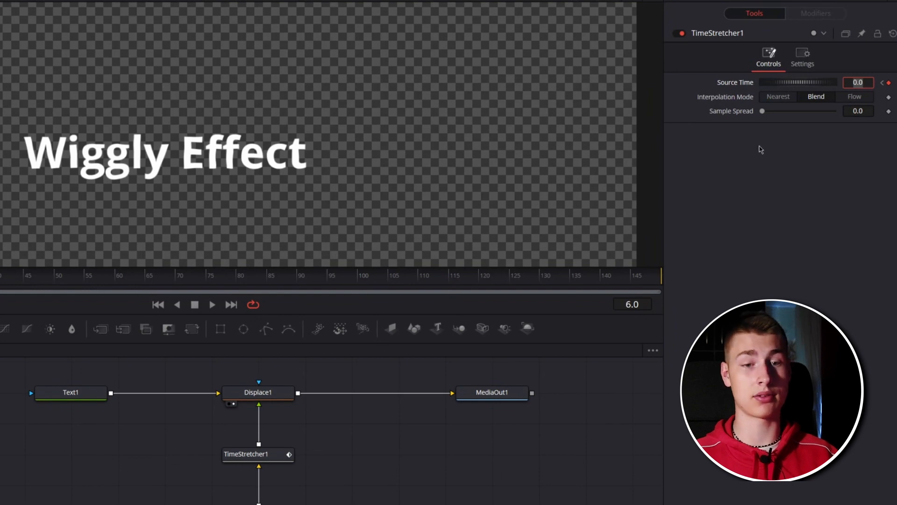
text(6)
key(Tab)
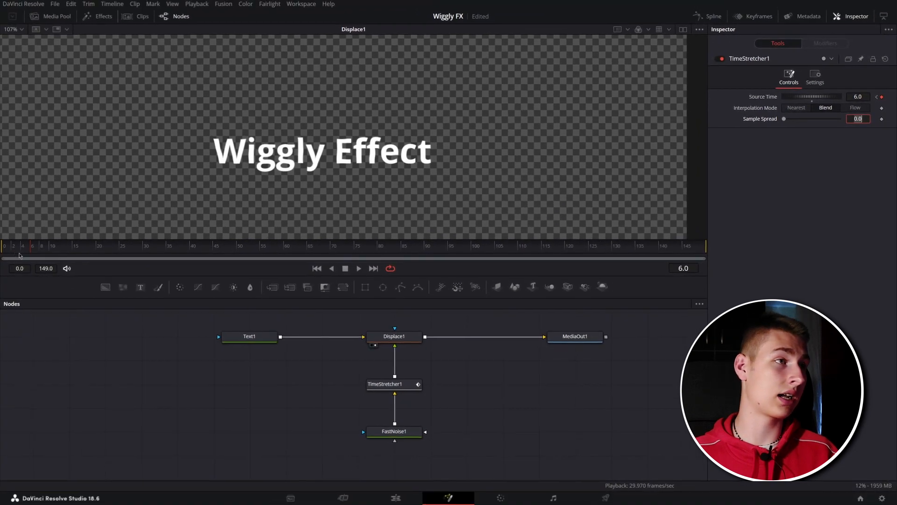
Step: Scrub through the first frames and play the composition to check the effect of the Source Time keyframes
click(29, 250)
click(22, 251)
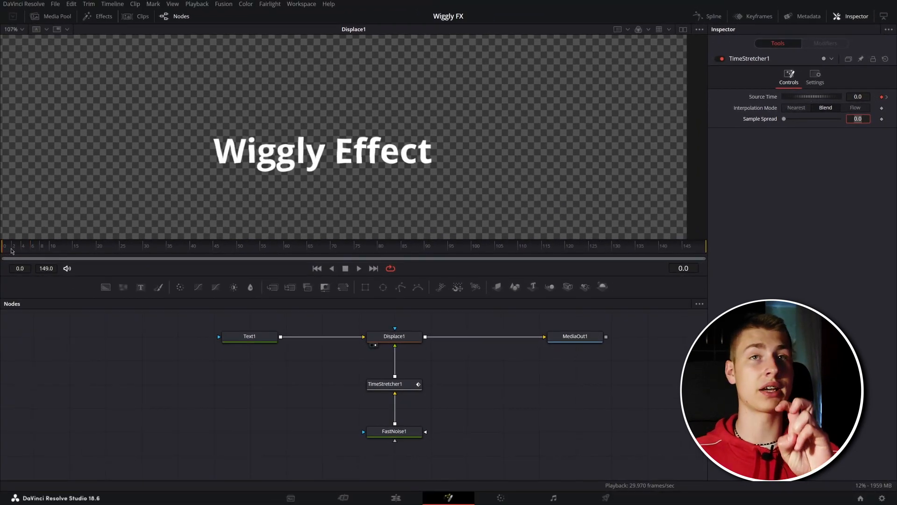
drag(12, 251, 58, 252)
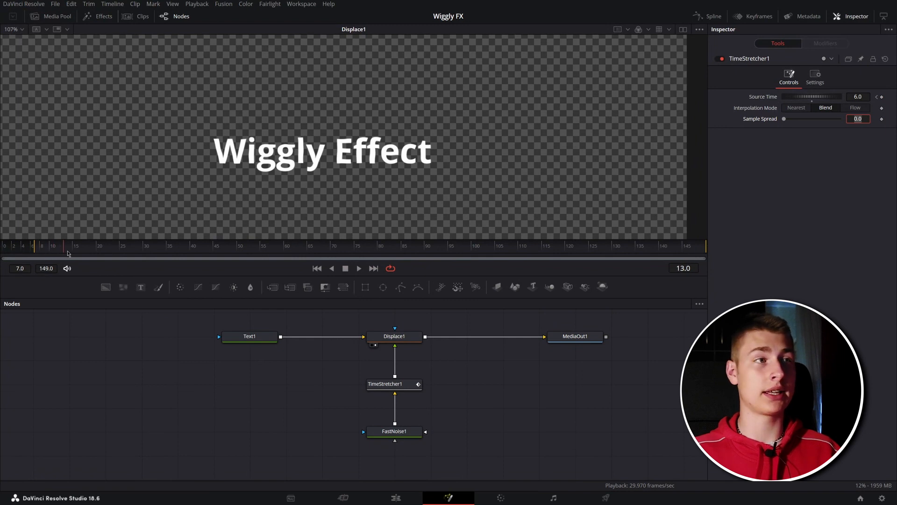
key(BackSpace)
click(359, 268)
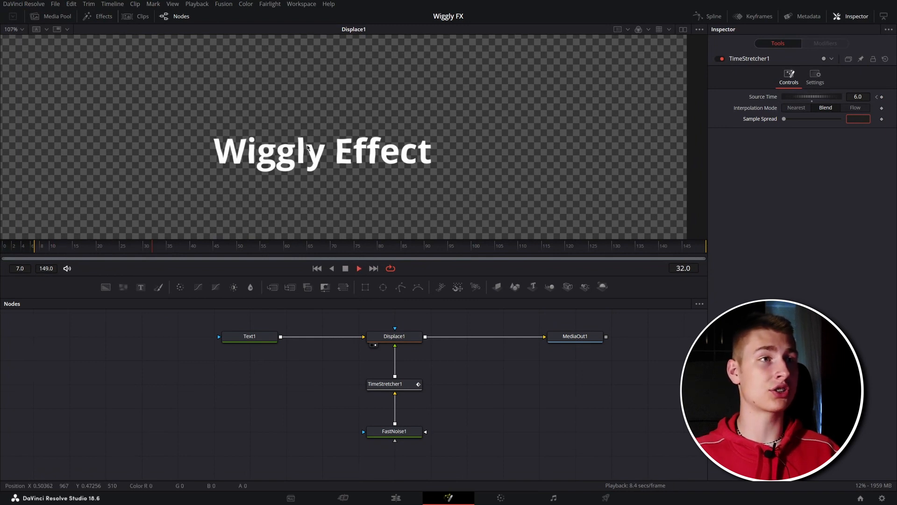
key(space)
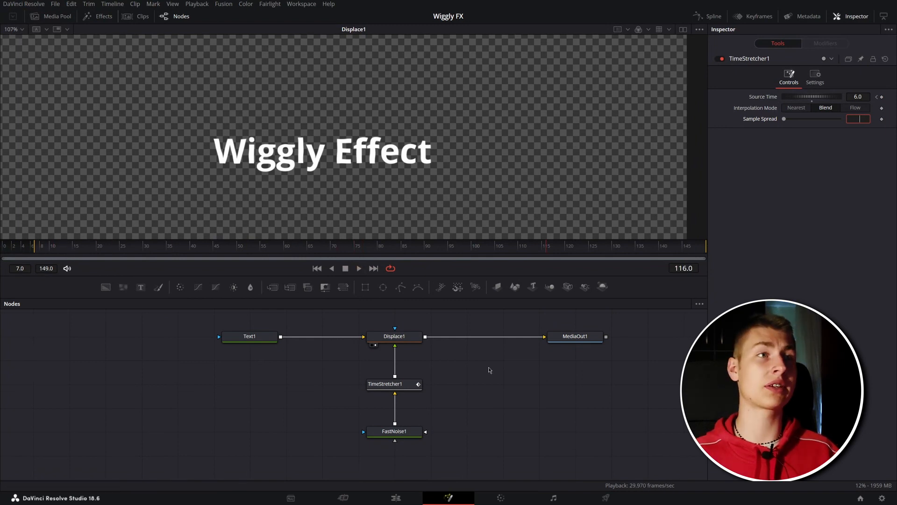
Step: Show the Source Time curve of TimeStretcher1 in the Spline editor and fit it to the view
click(708, 19)
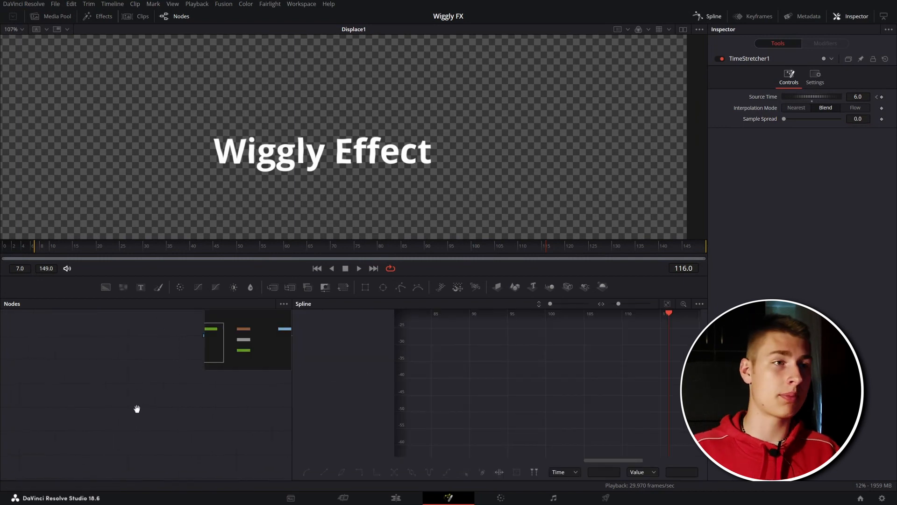
click(190, 389)
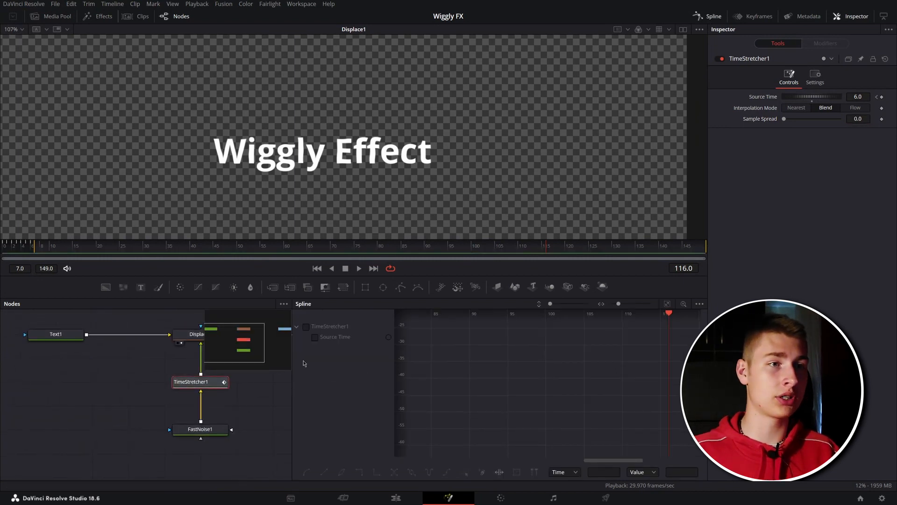
click(305, 327)
click(666, 304)
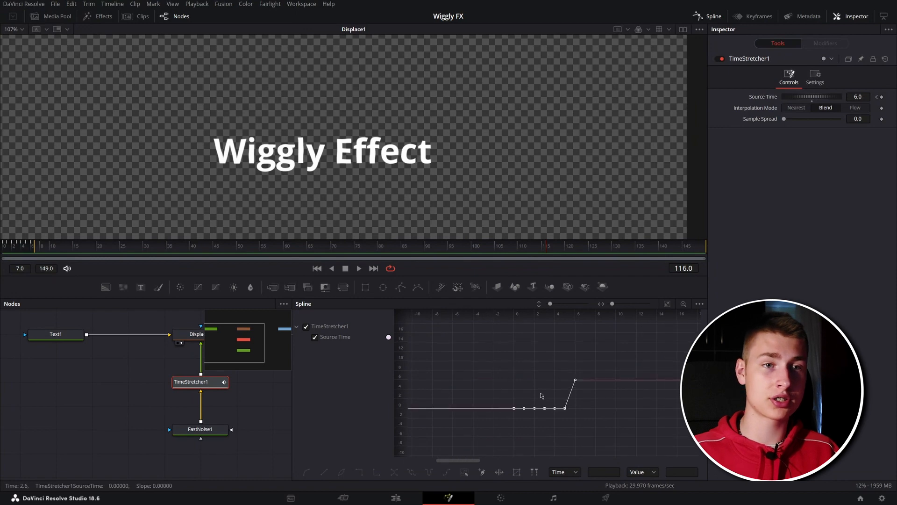
scroll(531, 409, up, 1)
click(666, 304)
scroll(556, 403, down, 1)
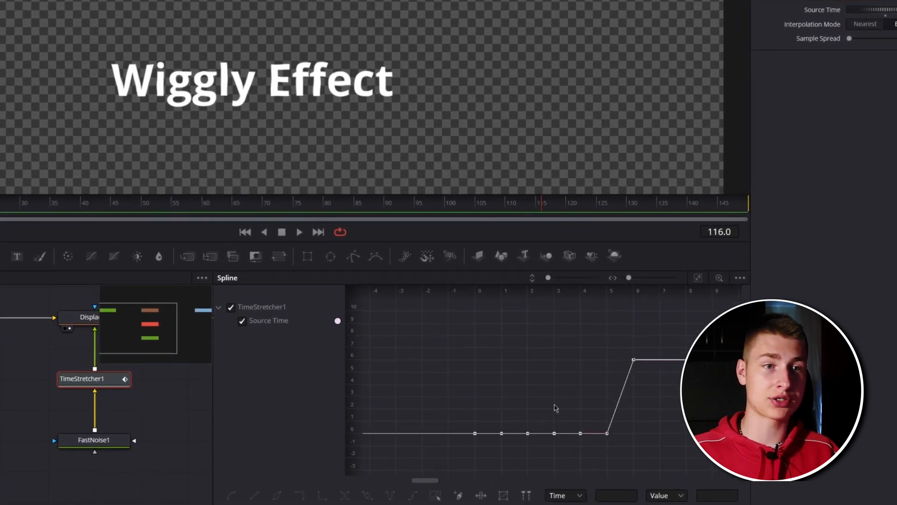
Step: Select all Source Time keyframes, set their loop to Relative, and play back the wiggling text
drag(449, 456, 678, 334)
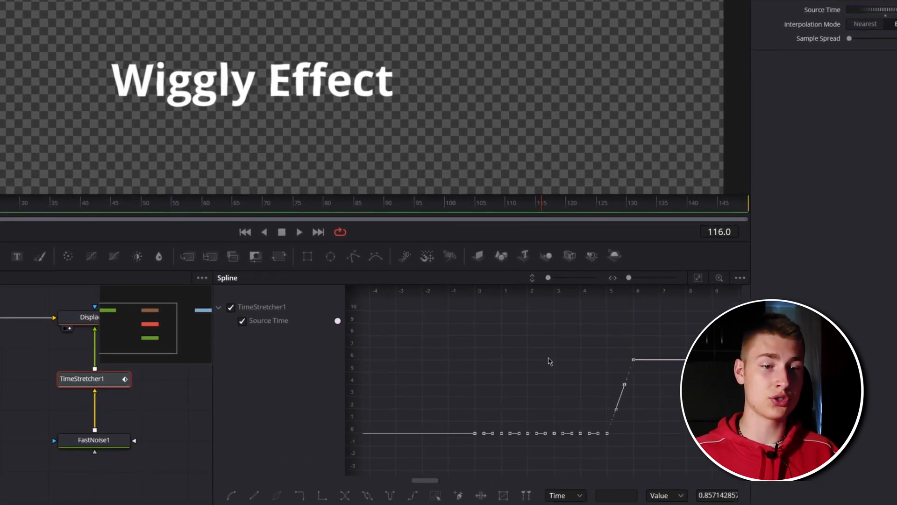
drag(449, 464, 677, 327)
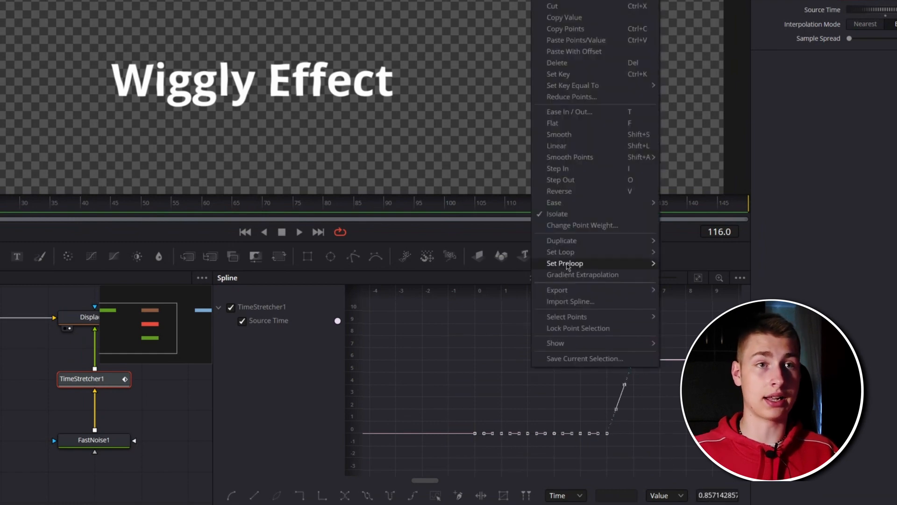
mouse_move(557, 260)
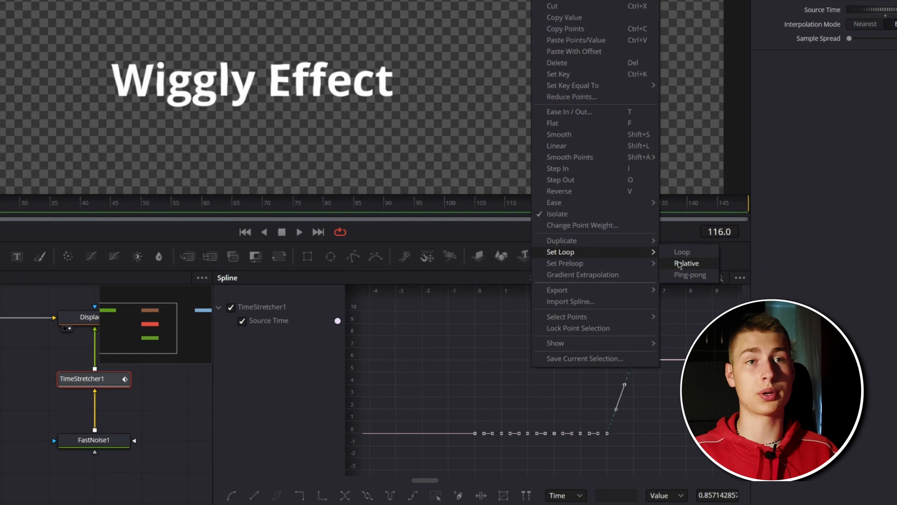
click(678, 265)
scroll(455, 380, down, 5)
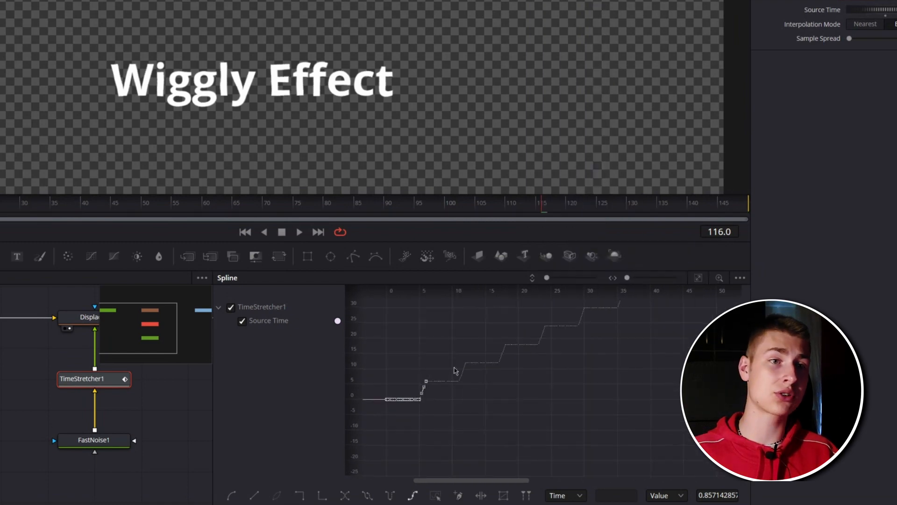
scroll(454, 370, down, 5)
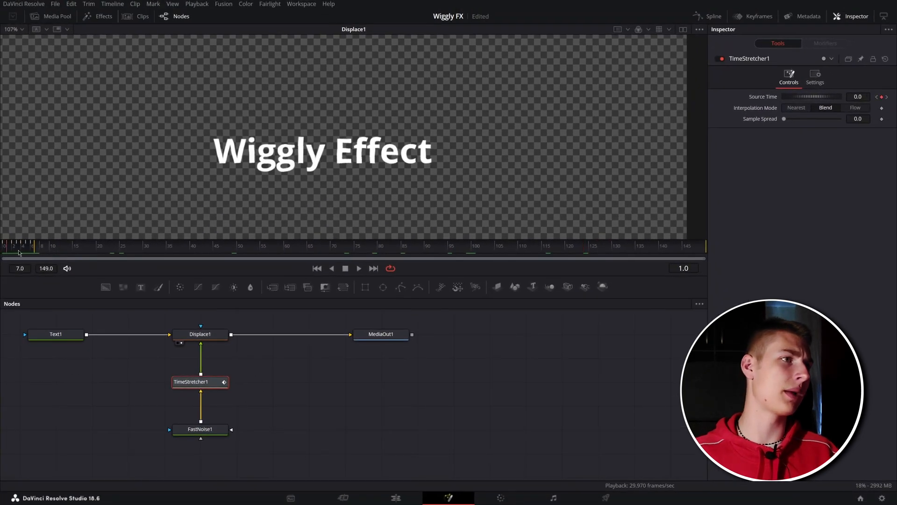
key(space)
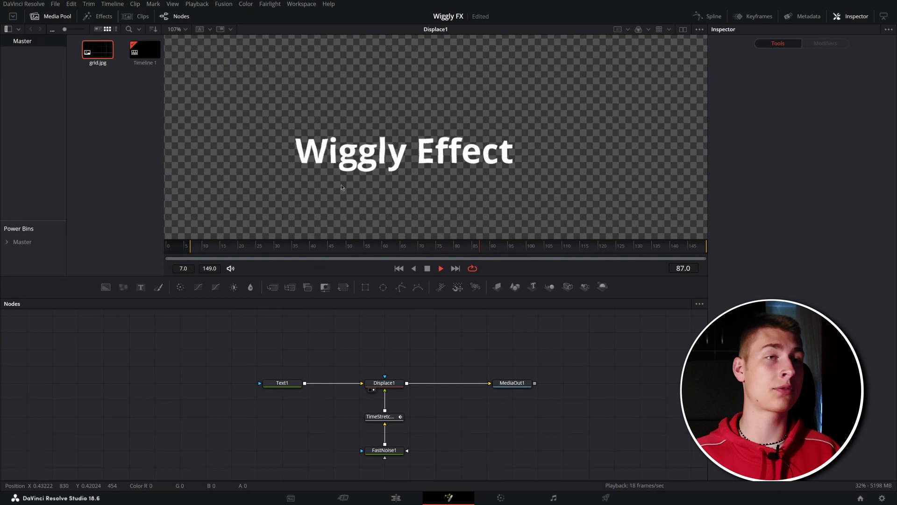
Step: Replace the Text1 node with grid.jpg from the media pool as the Displace1 input and play it back
click(282, 383)
key(Delete)
drag(98, 51, 387, 385)
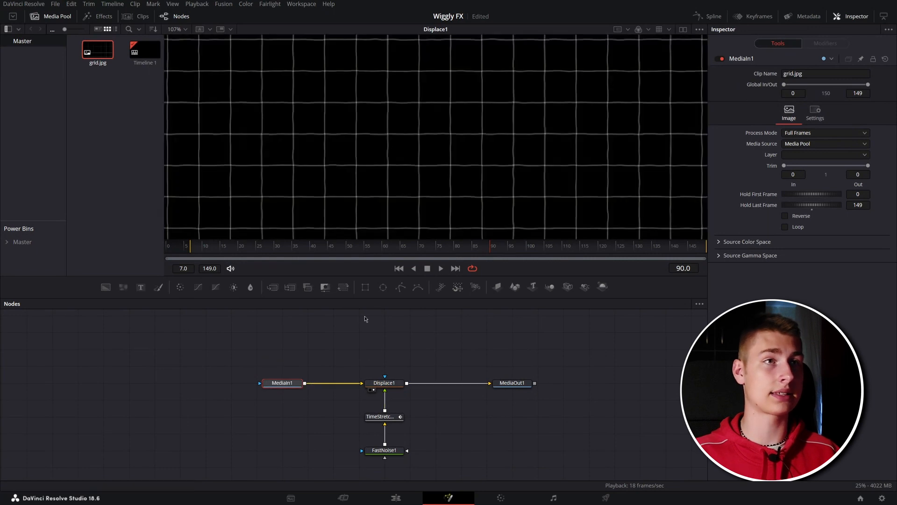
key(space)
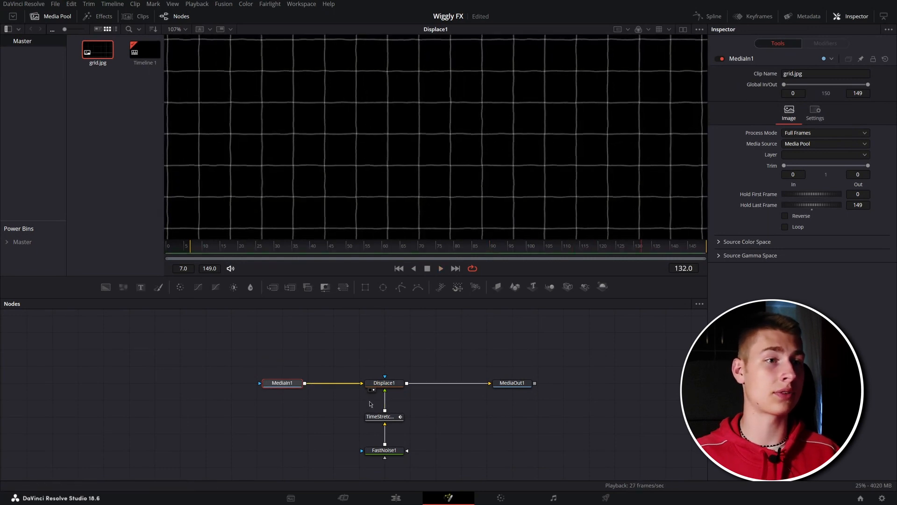
Step: Detach MediaIn1 to view the undistorted grid, reconnect it to Displace1, and display MediaOut1 for comparison
drag(282, 383, 180, 384)
click(289, 384)
key(2)
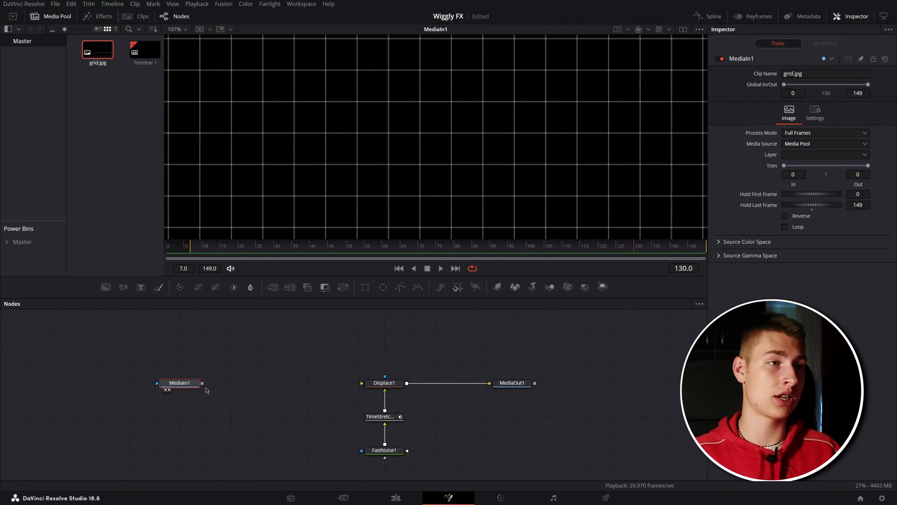
drag(281, 393, 377, 384)
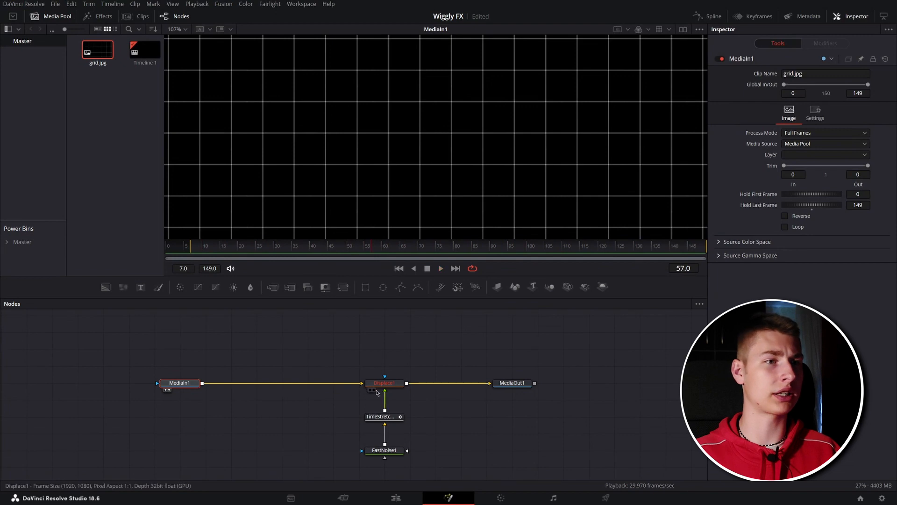
click(512, 384)
key(2)
Step: Set the noise scale of FastNoise1 to 100 and inspect the displaced grid lines up close
click(384, 450)
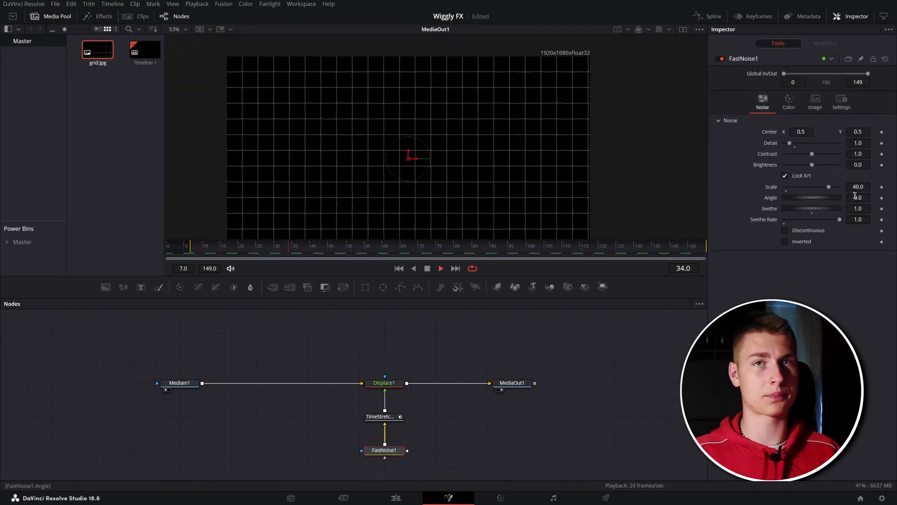
click(860, 187)
text(100)
key(Tab)
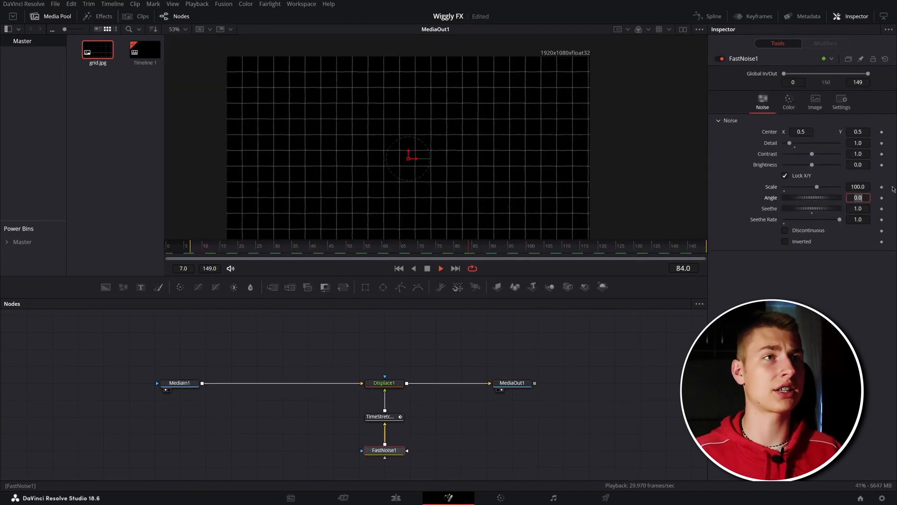
scroll(376, 172, up, 3)
scroll(352, 168, up, 2)
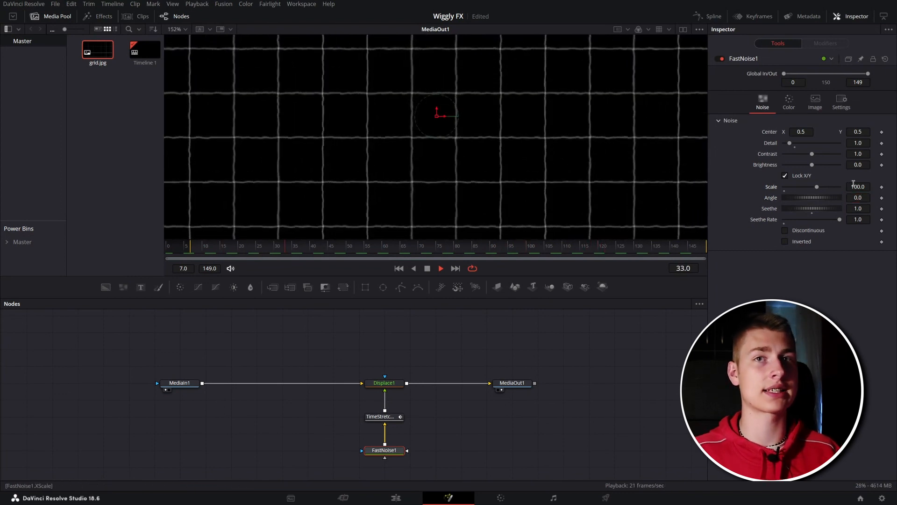
Step: Set the noise scale of FastNoise1 to 1000 while the displaced grid plays
click(853, 186)
text(1000)
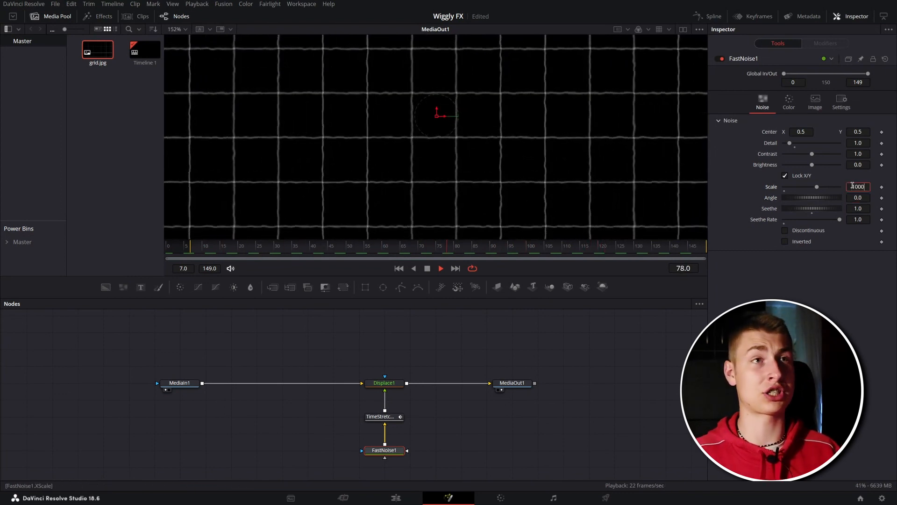
key(Tab)
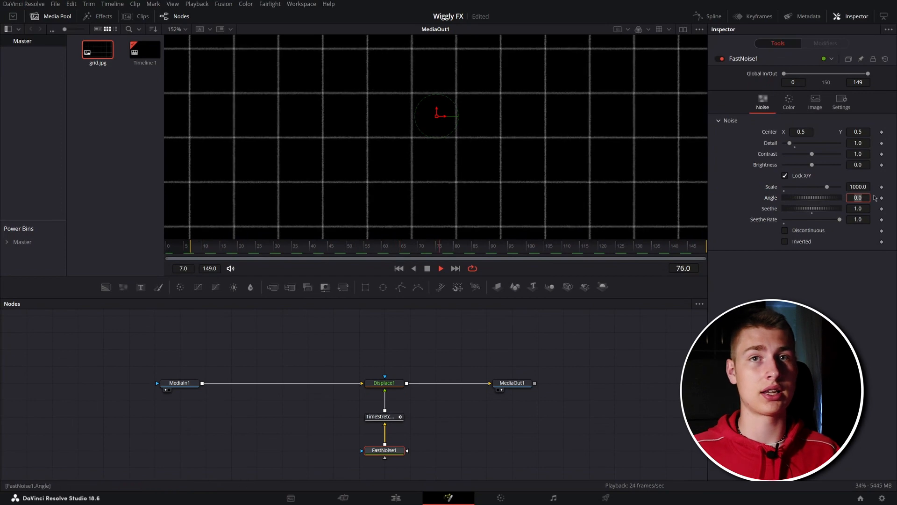
Step: Return the noise scale of FastNoise1 to 100
click(862, 186)
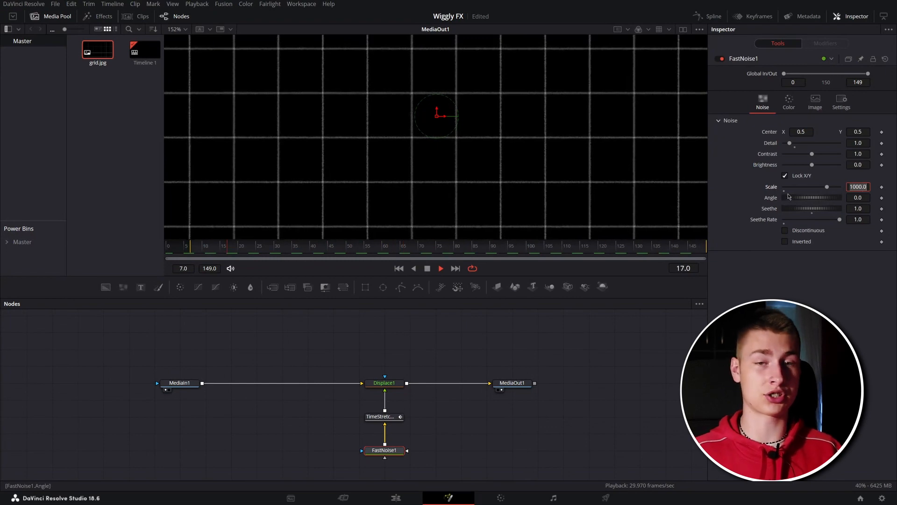
text(1)
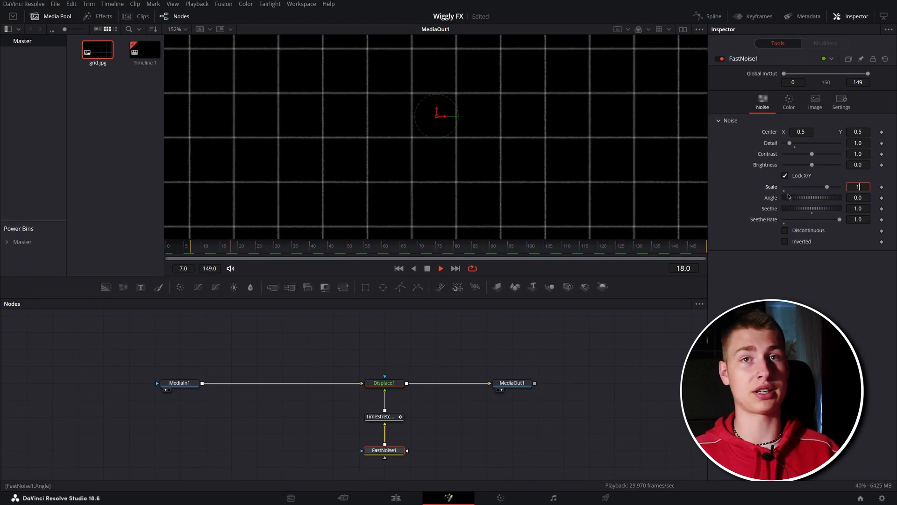
text(00)
key(Tab)
Step: Play back the displaced grid and examine its wiggling lines at close range
scroll(455, 189, down, 2)
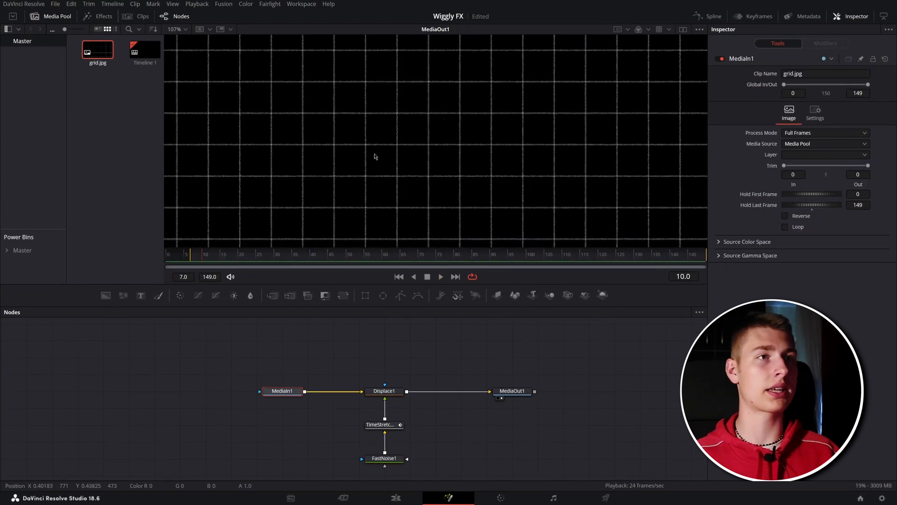
scroll(375, 156, down, 3)
key(space)
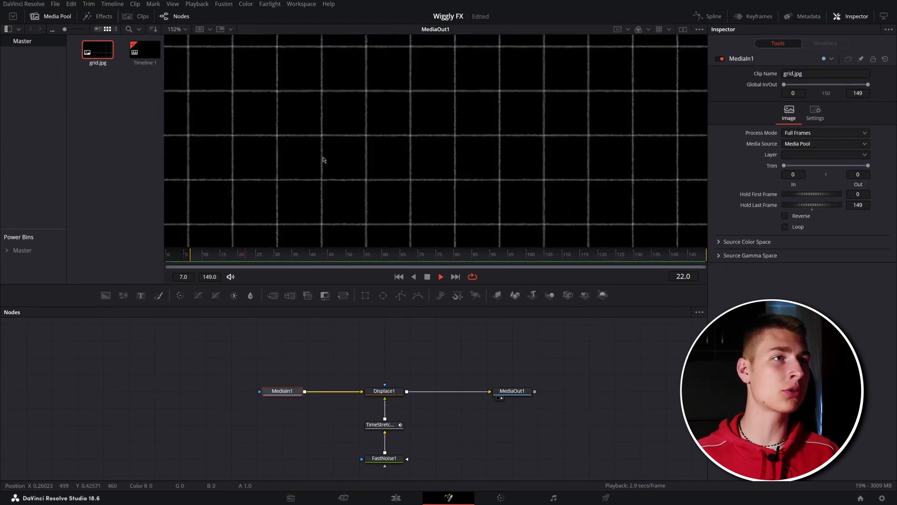
scroll(323, 160, up, 7)
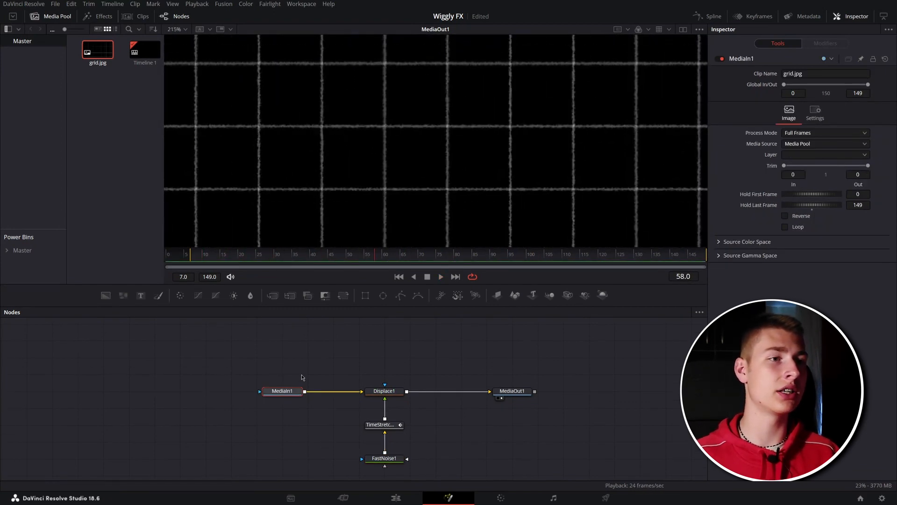
Step: Replace the MediaIn1 grid node with Text1 as the Displace1 input and advance through the wiggling text frame by frame
key(Delete)
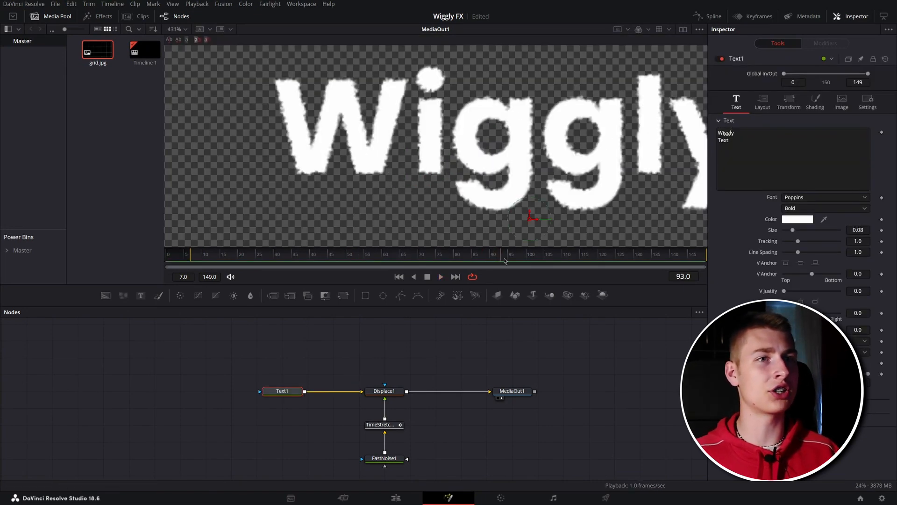
key(Right)
key(Right)
key(Right)
key(Right)
key(Right)
key(Right)
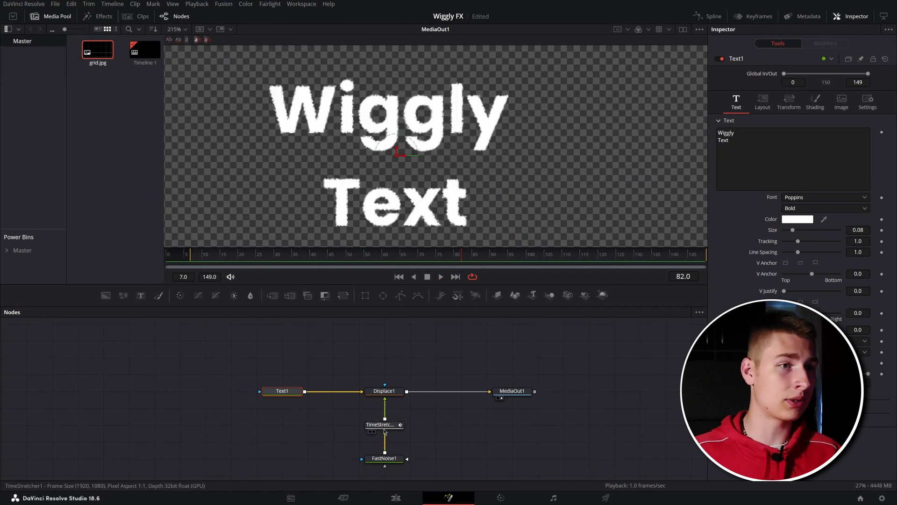
Step: At frame 0, replace the TimeStretcher1 node between FastNoise1 and Displace1 with a fresh Time Stretcher
click(381, 424)
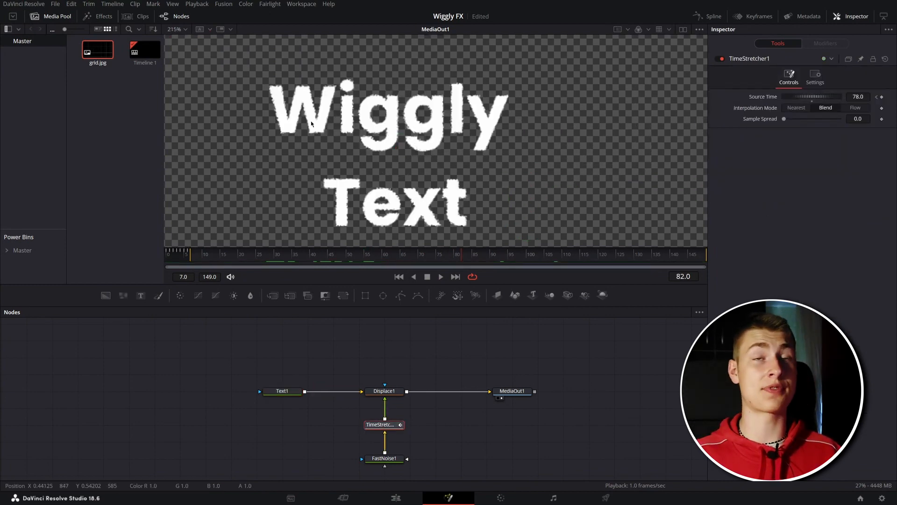
drag(214, 255, 166, 255)
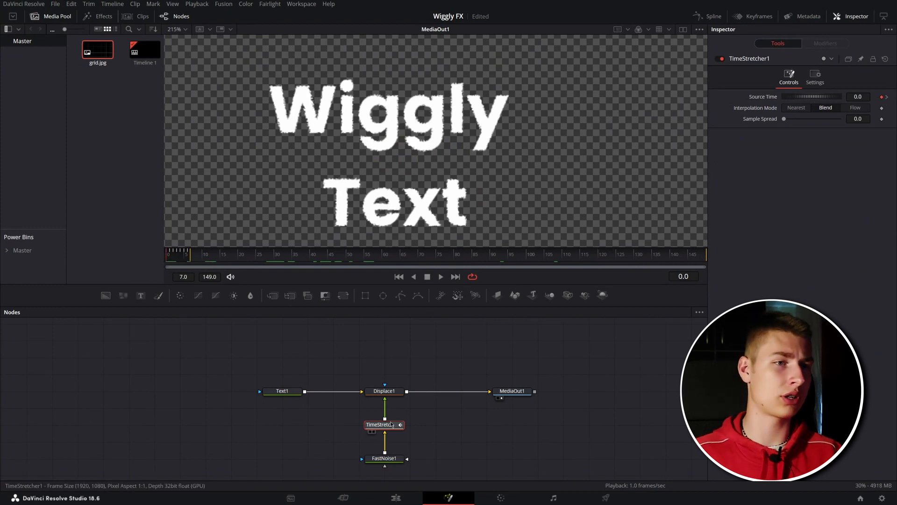
key(Delete)
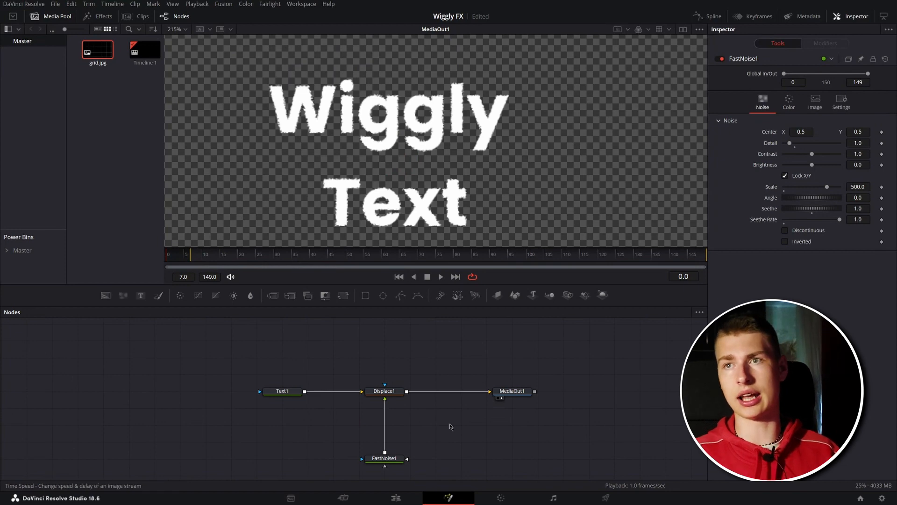
key(ctrl+v)
drag(443, 426, 384, 426)
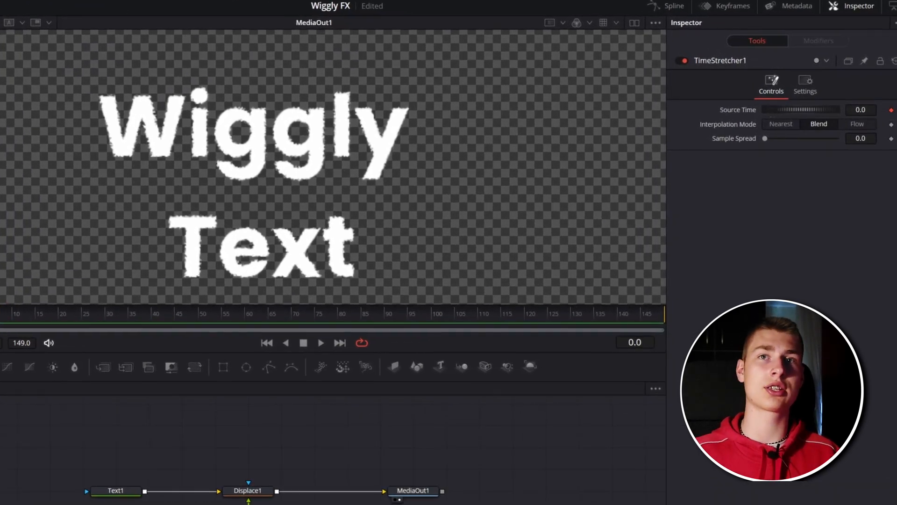
Step: Keyframe the Source Time of TimeStretcher1 at 0 on every frame through frame 11
key(Right)
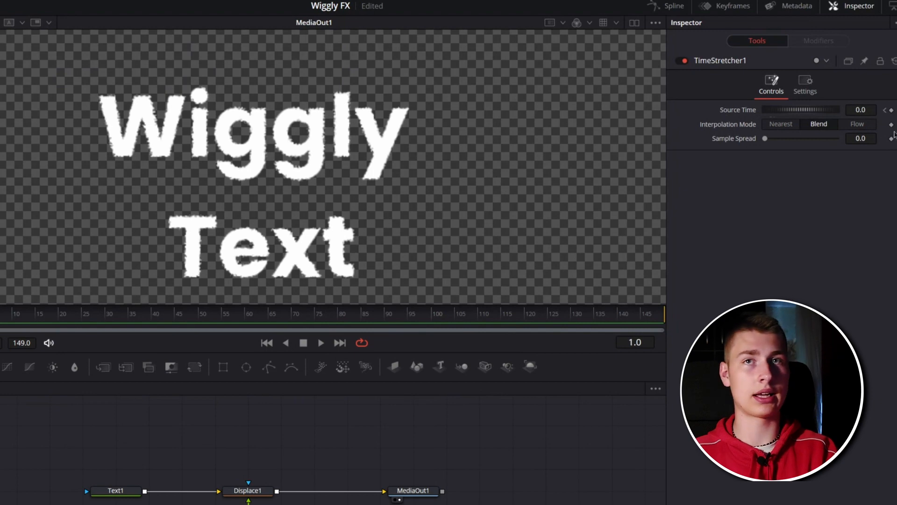
key(Right)
key(Right)
key(Right)
key(Right)
key(Right)
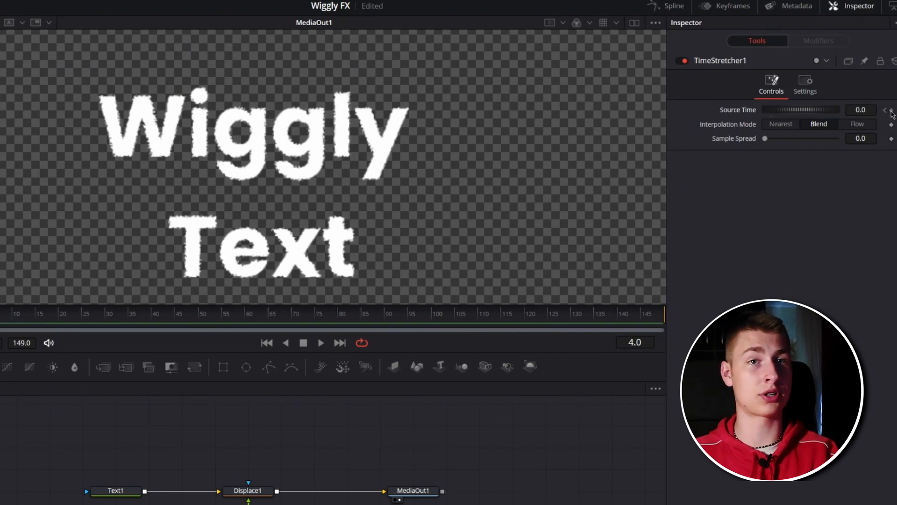
click(891, 112)
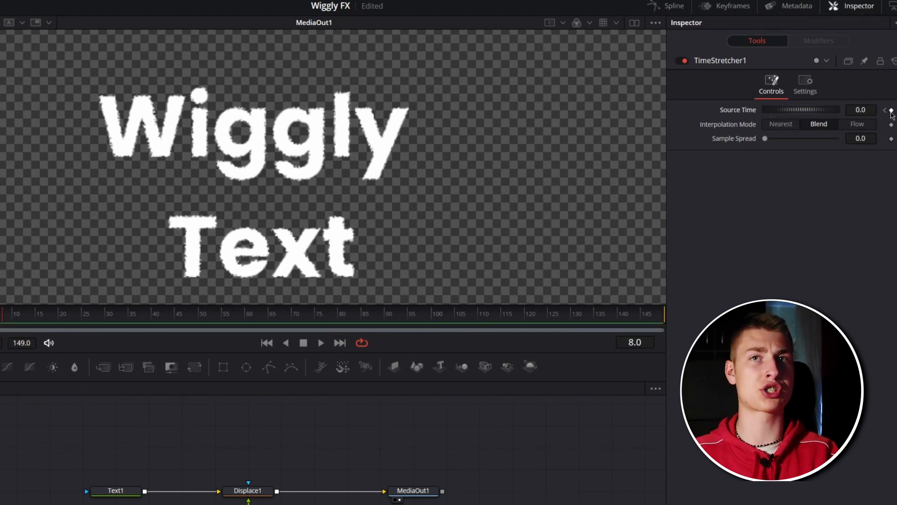
key(Right)
key(Right)
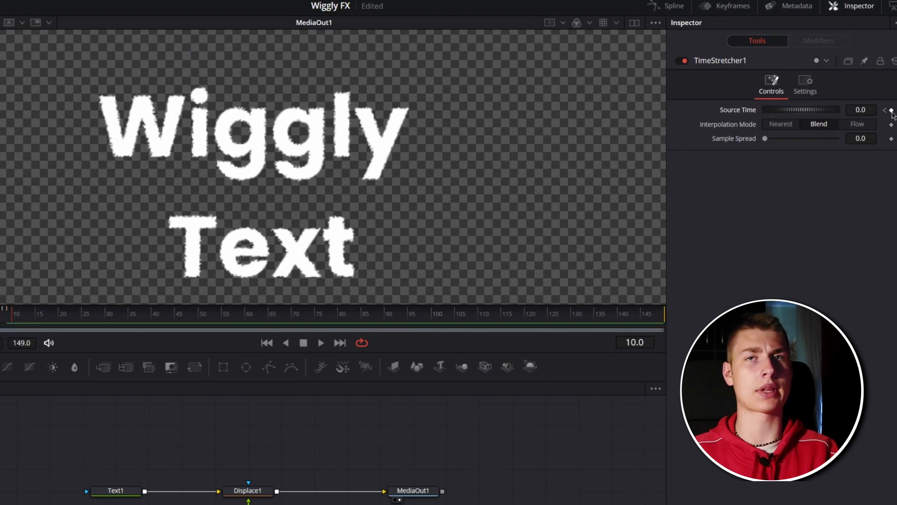
key(Right)
click(891, 111)
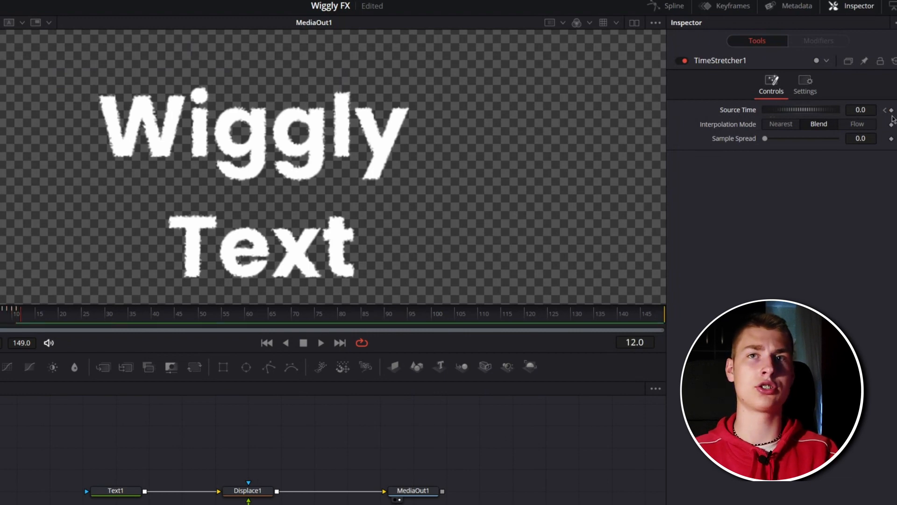
Step: Add a Source Time keyframe at frame 12 and set its value to 12
click(891, 112)
click(861, 110)
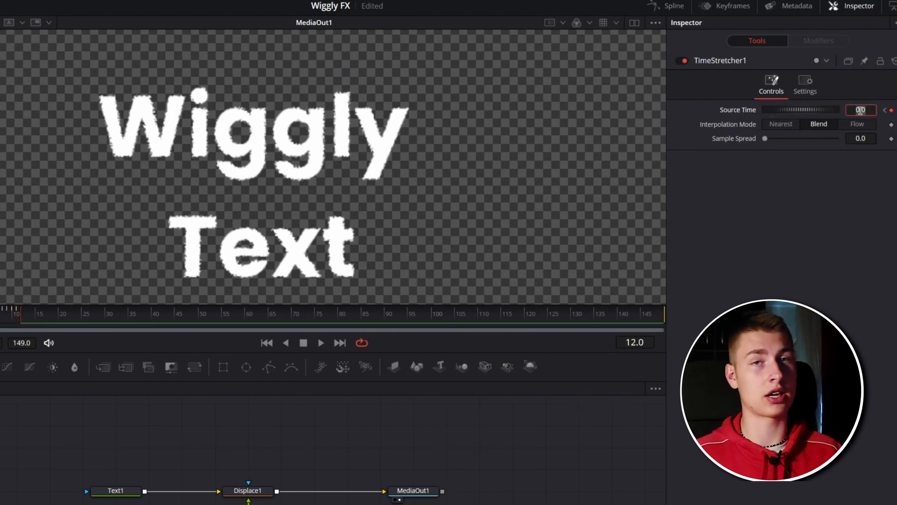
text(12)
key(Tab)
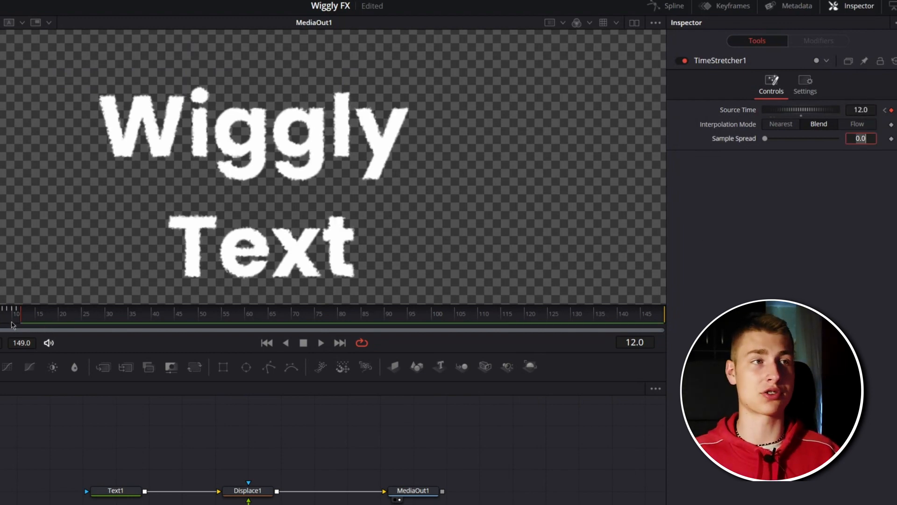
Step: Show the Source Time curve of TimeStretcher1 in the Spline editor and fit it to the view
click(160, 256)
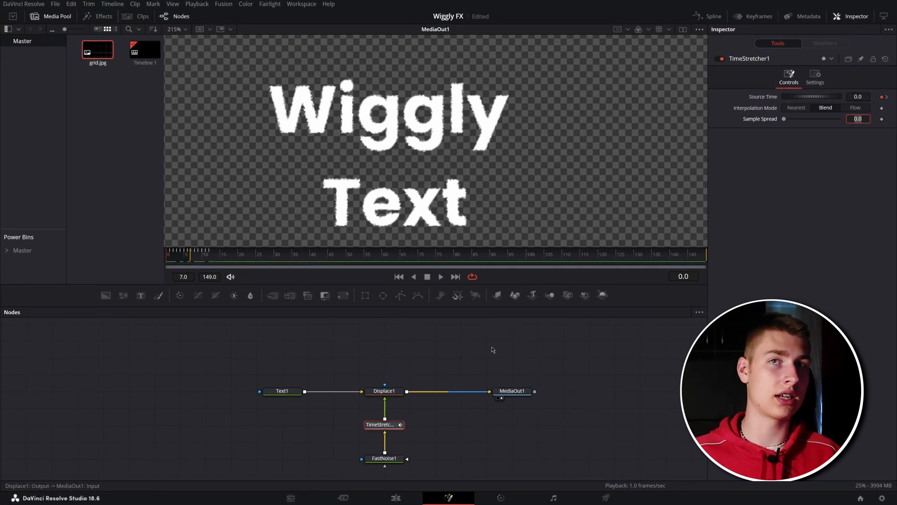
click(708, 17)
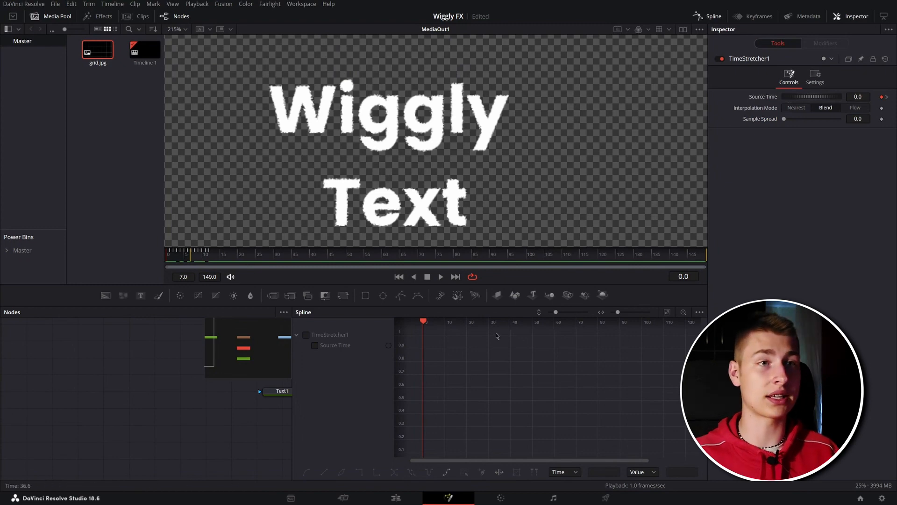
drag(173, 258, 283, 258)
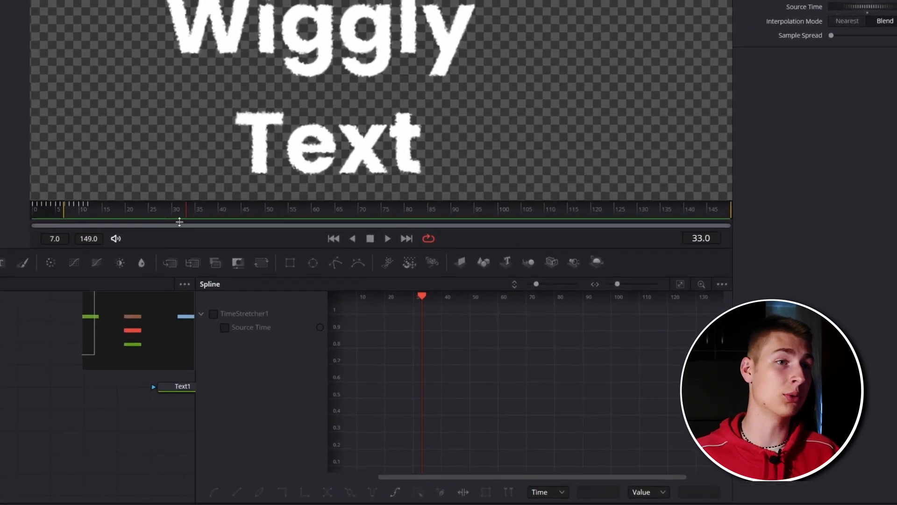
click(213, 313)
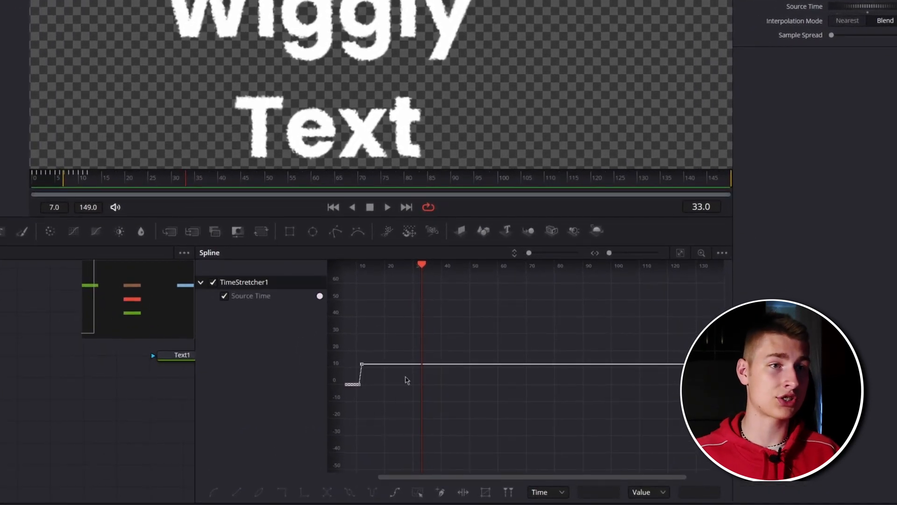
key(ctrl+f)
Step: Select the Source Time keyframes, set their loop to Relative, and play back the wiggling text
drag(396, 461, 522, 367)
right_click(510, 417)
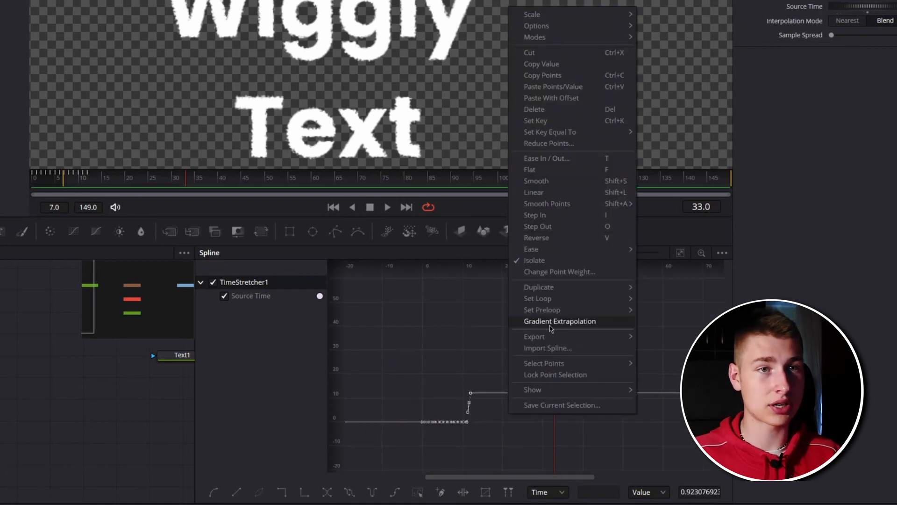
mouse_move(550, 303)
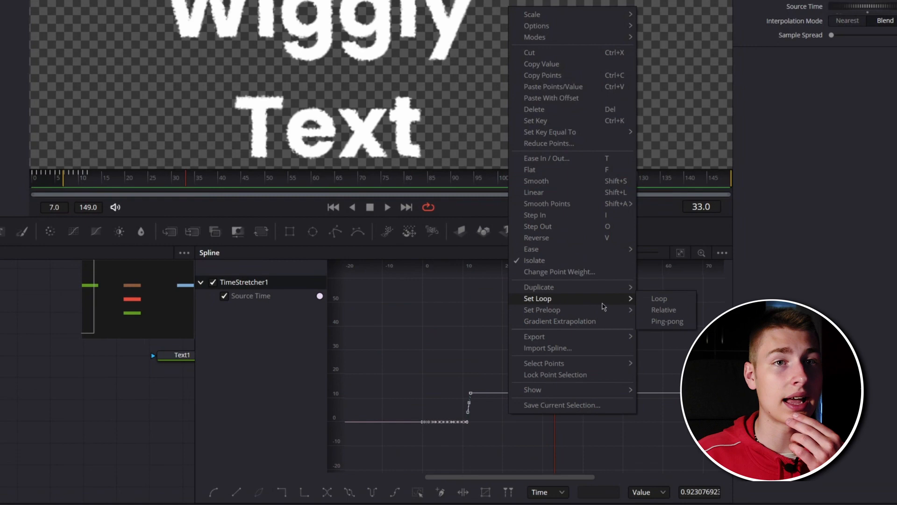
click(667, 310)
scroll(542, 343, down, 4)
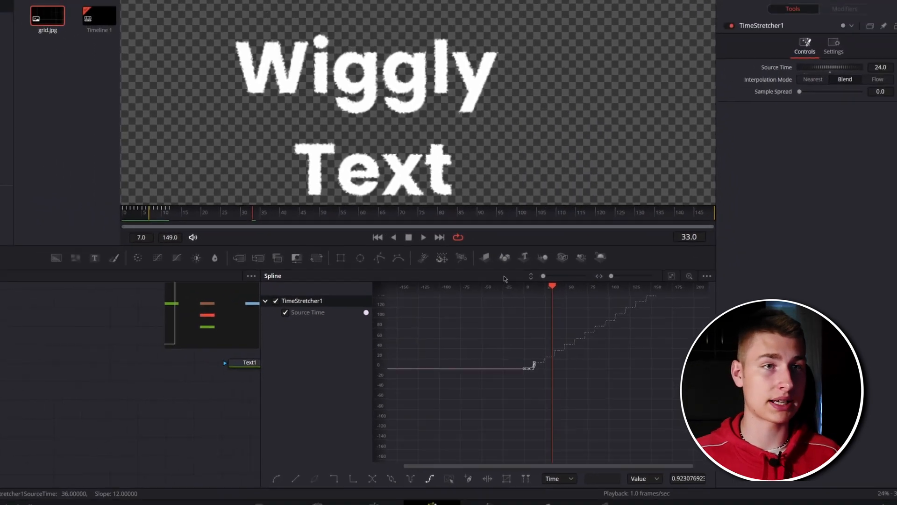
drag(165, 182, 246, 183)
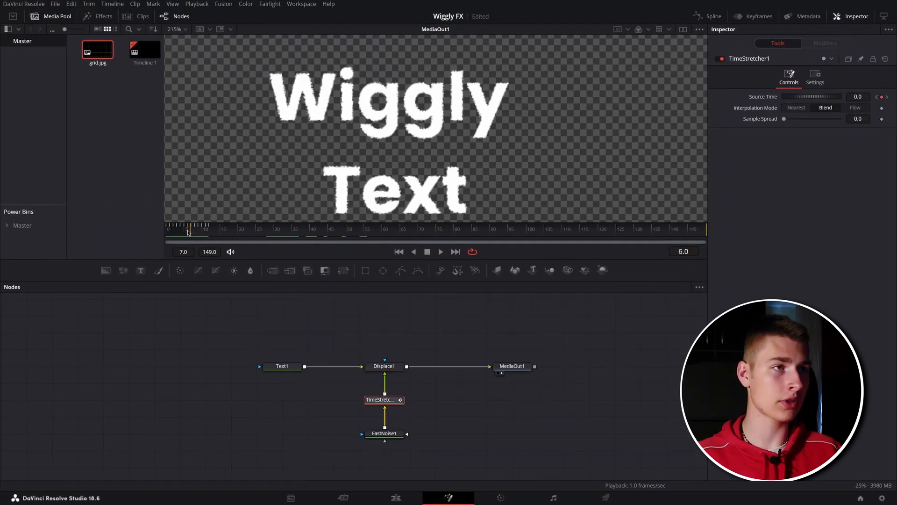
key(space)
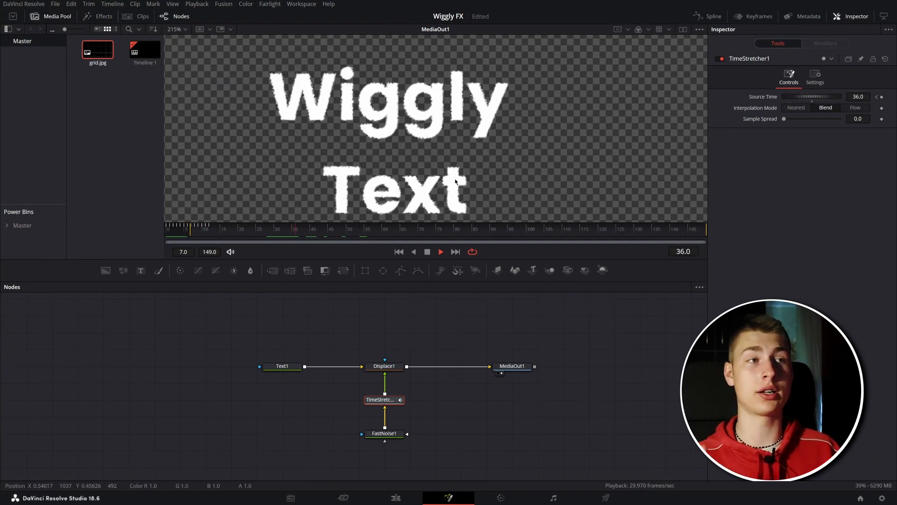
Step: Replace the keyframed TimeStretcher1 with a new Time Stretcher between FastNoise1 and Displace1, and return to frame 0
key(Delete)
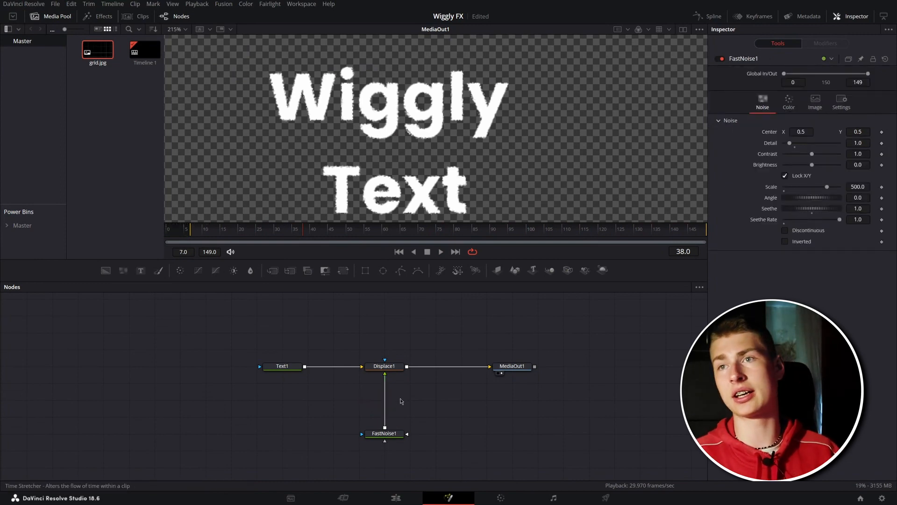
key(ctrl+z)
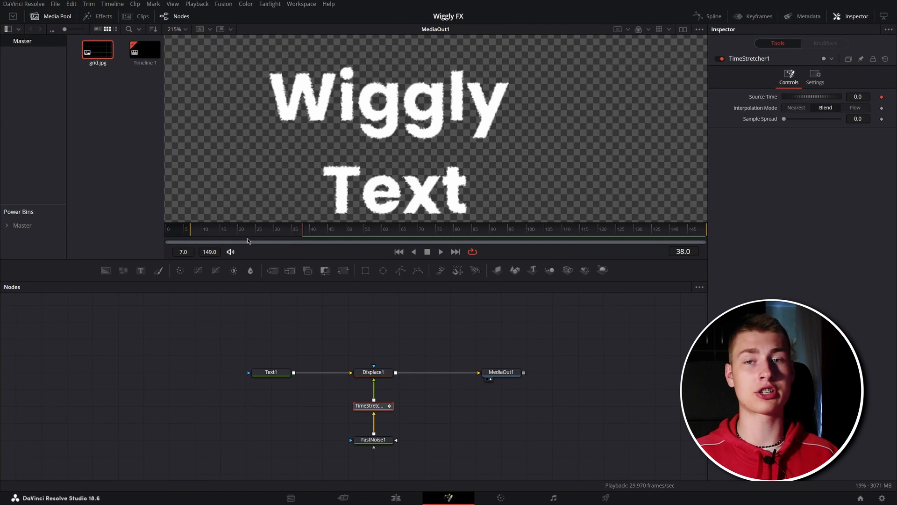
drag(216, 235, 161, 233)
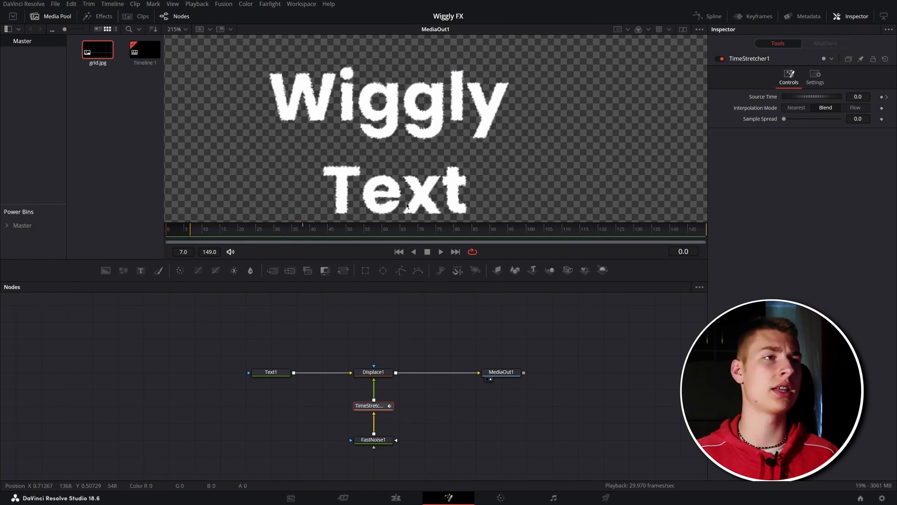
Step: Keyframe TimeStretcher1's Source Time at 0 on frames 0, 1 and 2
click(882, 96)
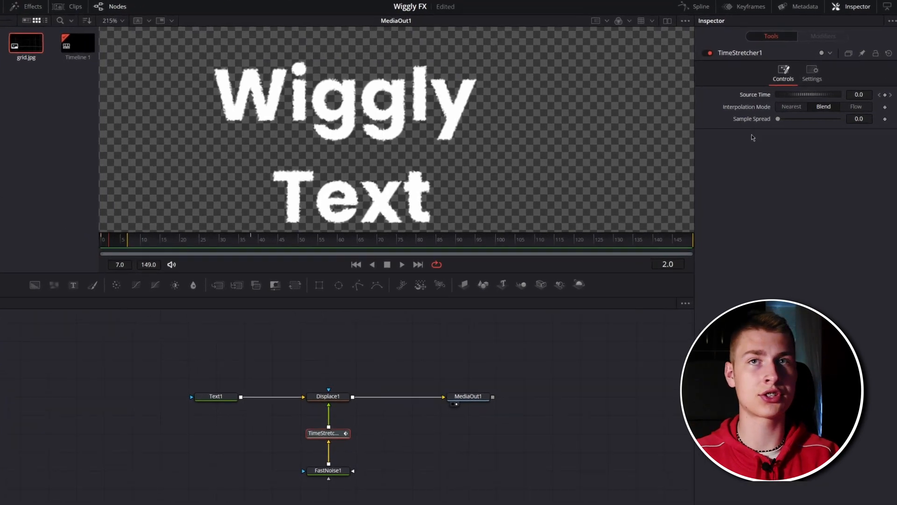
key(Left)
click(882, 96)
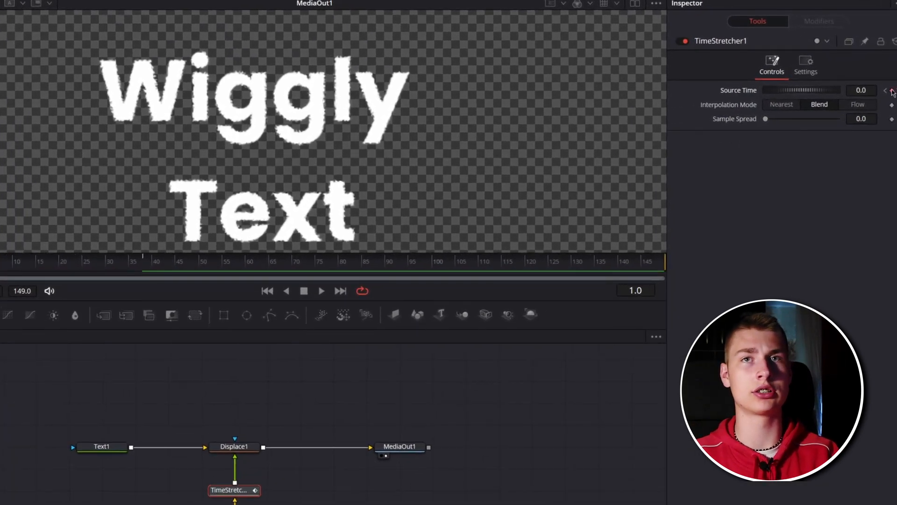
key(Right)
click(882, 96)
Step: Set TimeStretcher1's Source Time to 3 at frame 3 with a keyframe, and return to frame 0
key(Right)
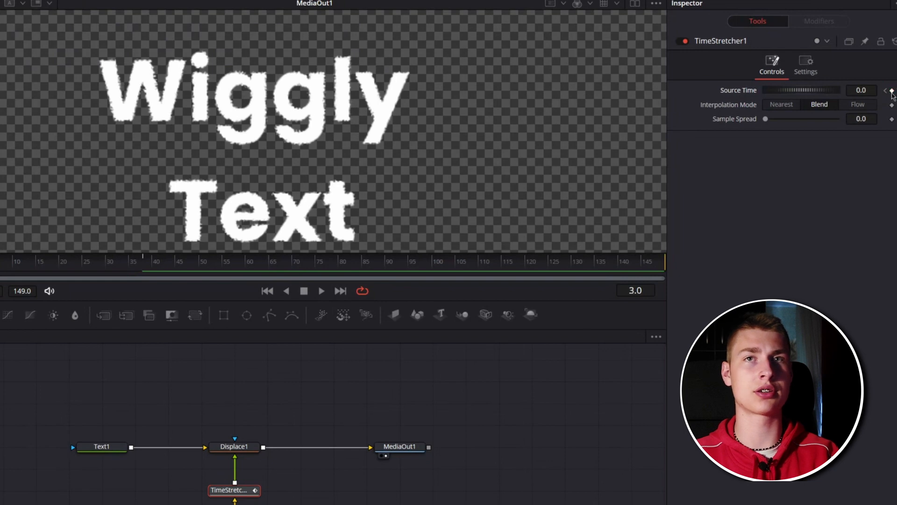
click(868, 92)
text(3)
key(Tab)
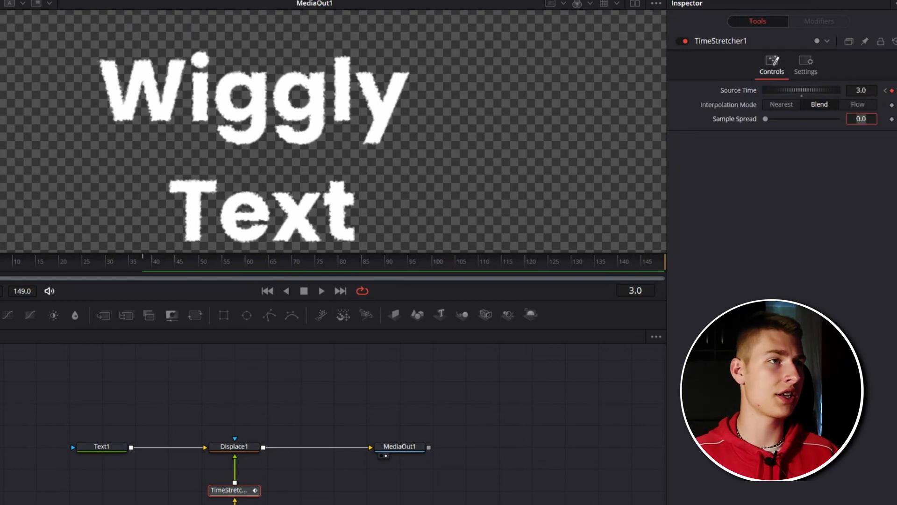
key(Left)
key(Left)
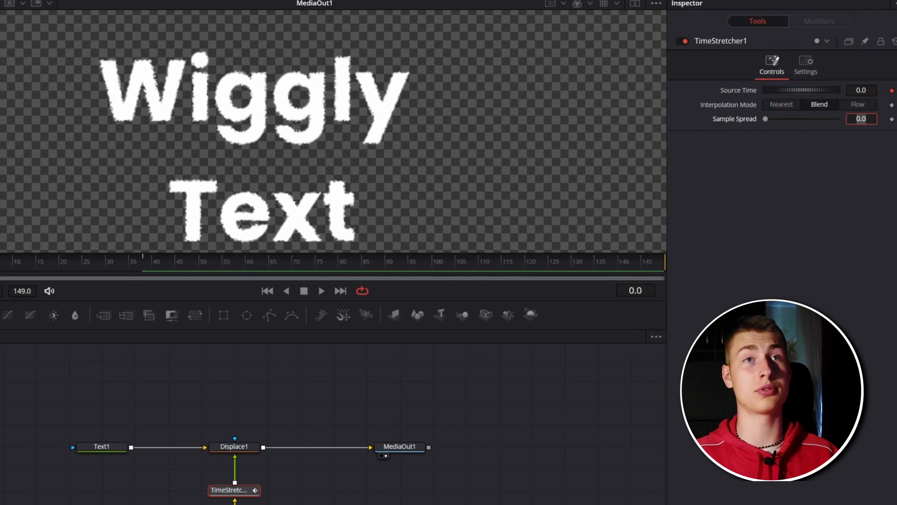
Step: Select all of TimeStretcher1's Source Time keyframes in the Spline editor and set their loop to Relative
key(F8)
click(147, 366)
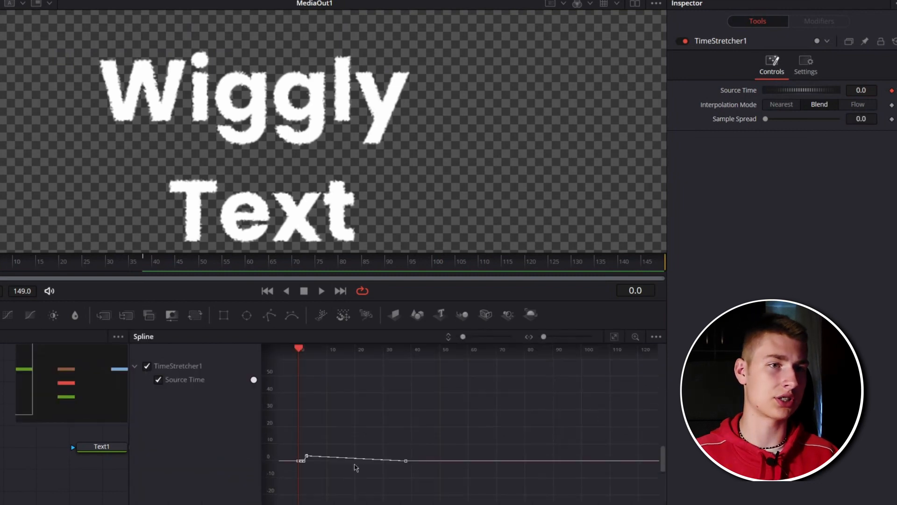
drag(329, 502, 526, 381)
right_click(483, 435)
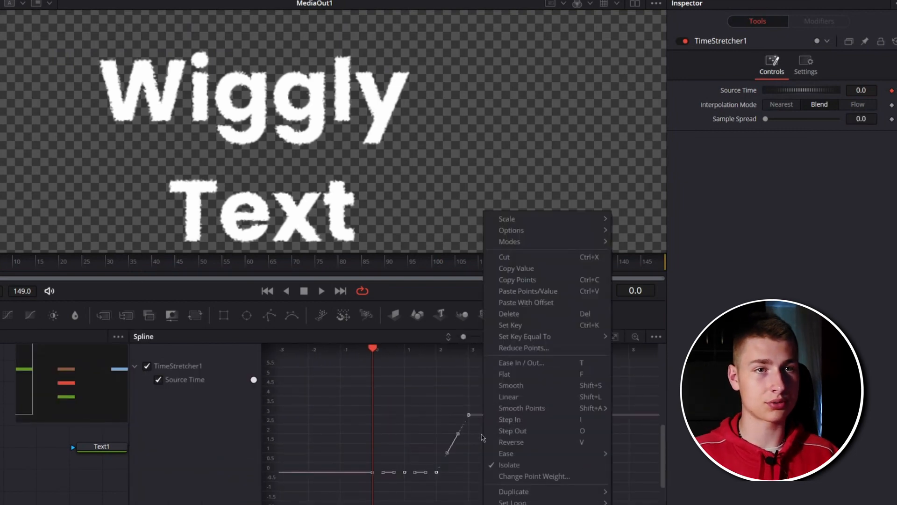
mouse_move(518, 502)
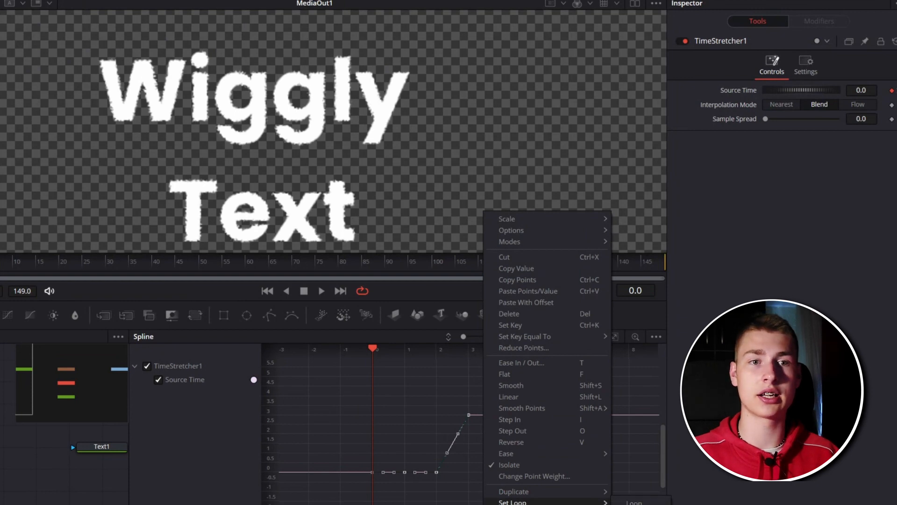
click(626, 502)
key(F8)
Step: Play back the text from the start of the timeline to check the stepped wiggle
click(166, 233)
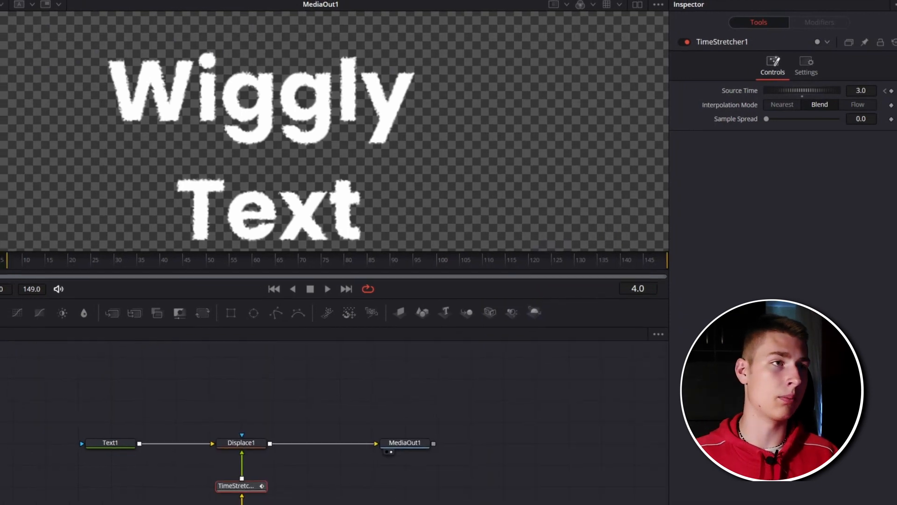
key(space)
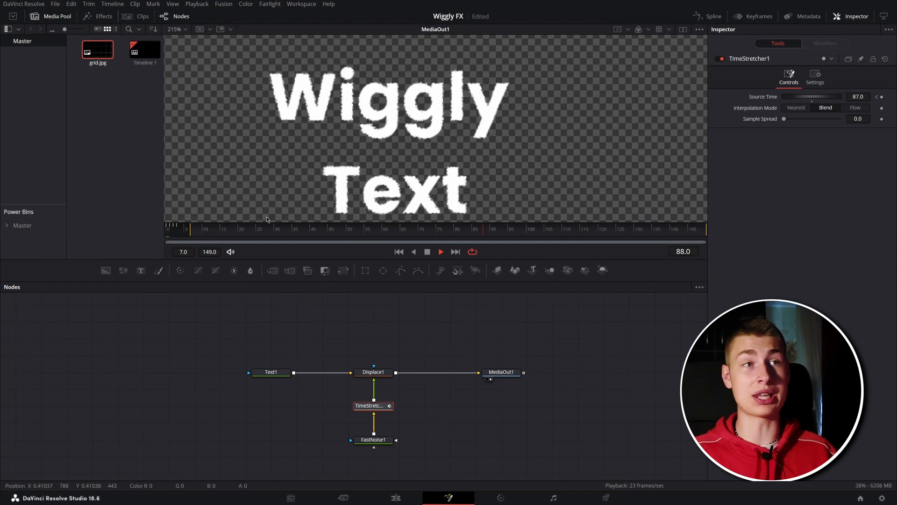
key(space)
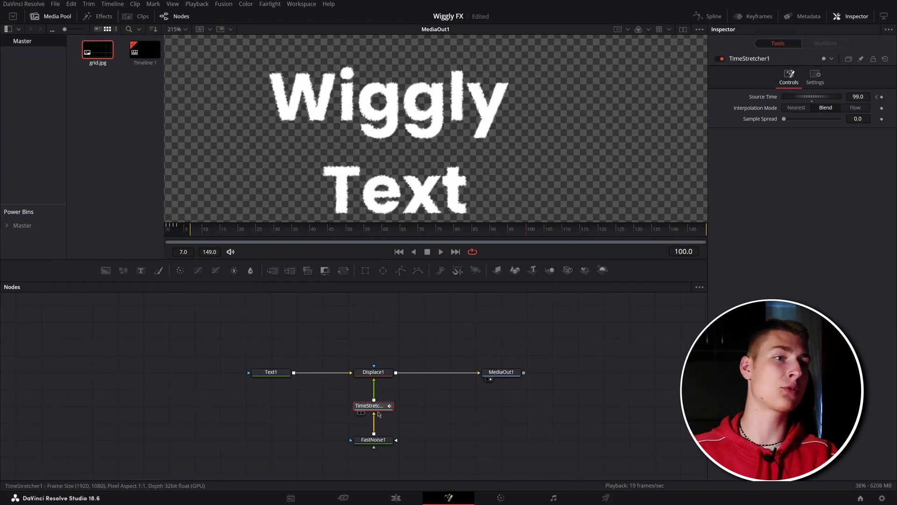
Step: Select the FastNoise1, TimeStretcher1 and Displace1 nodes and combine them into one group
click(373, 439)
ctrl+click(369, 405)
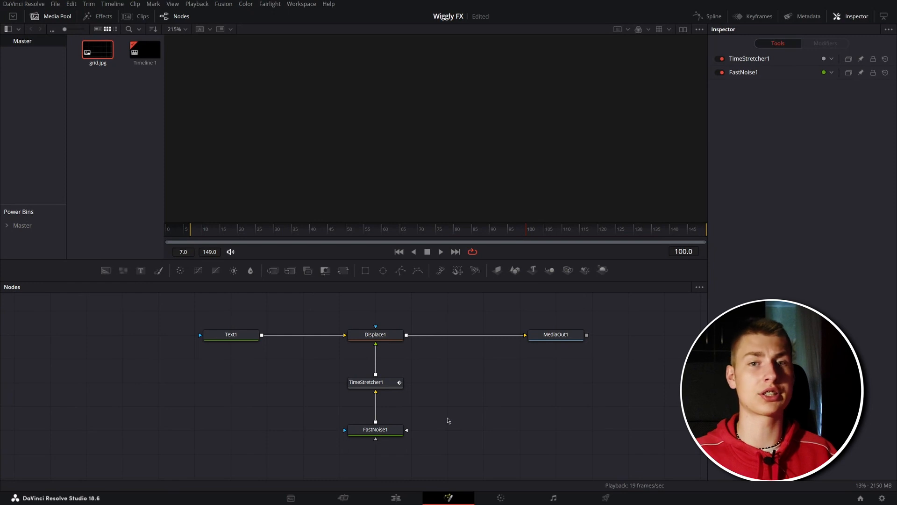
drag(424, 412, 426, 344)
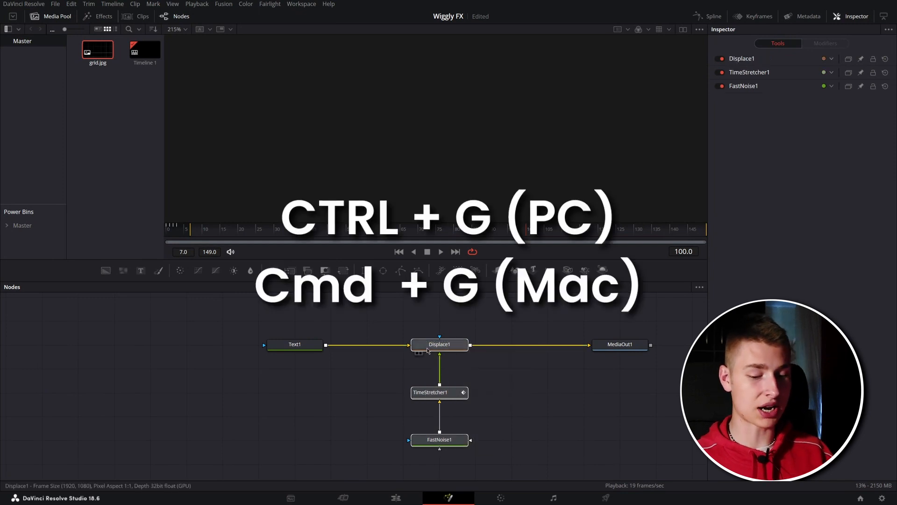
key(ctrl+g)
drag(441, 343, 441, 350)
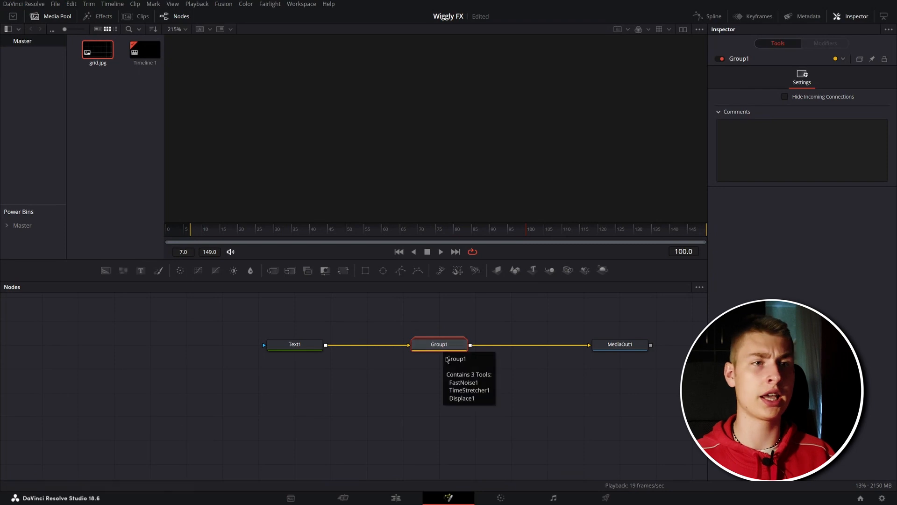
Step: Rename the new group as Wiggly Effect and save the project
key(F2)
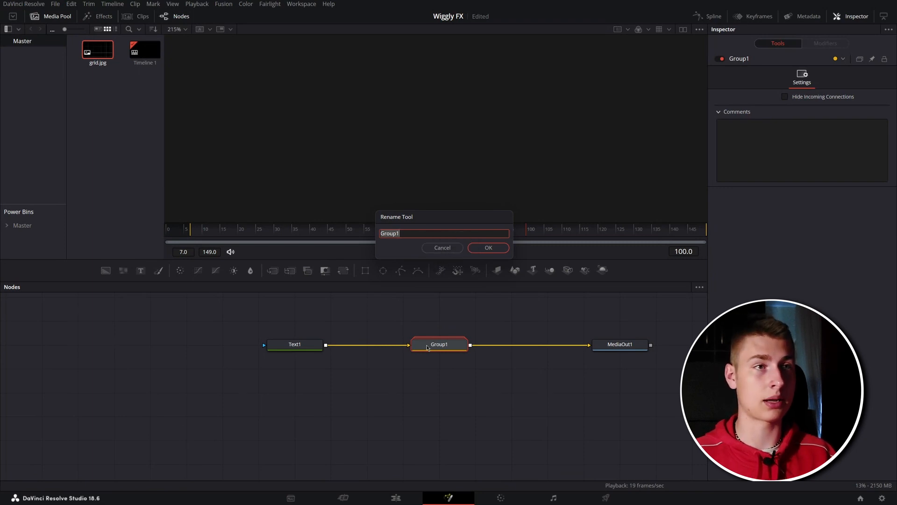
text(Wiggly)
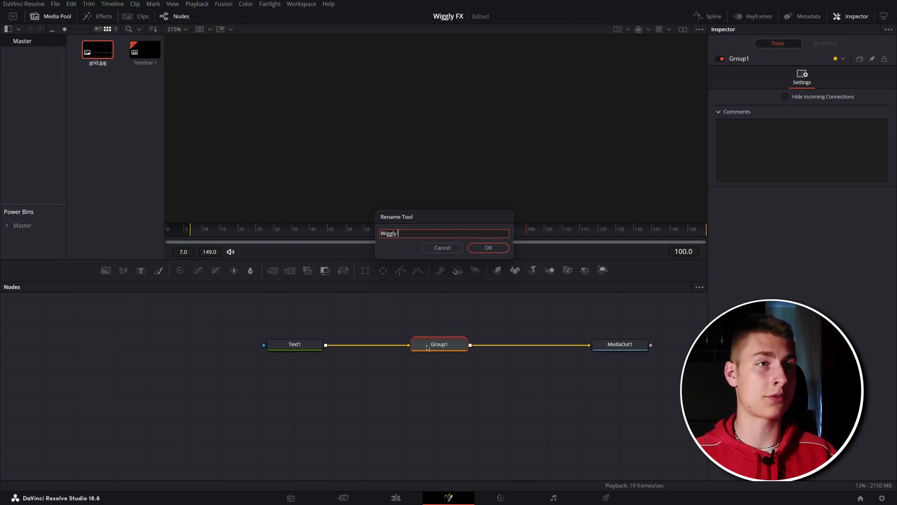
text(Effect)
key(Return)
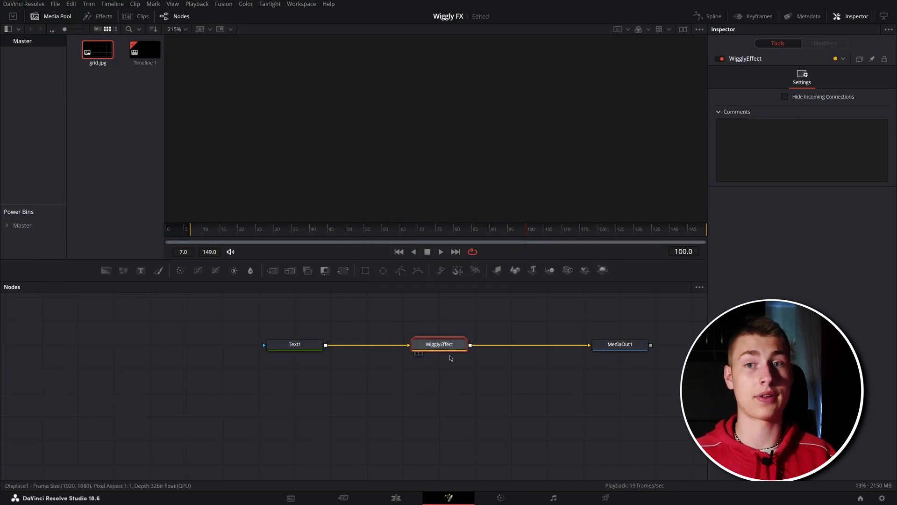
key(ctrl+s)
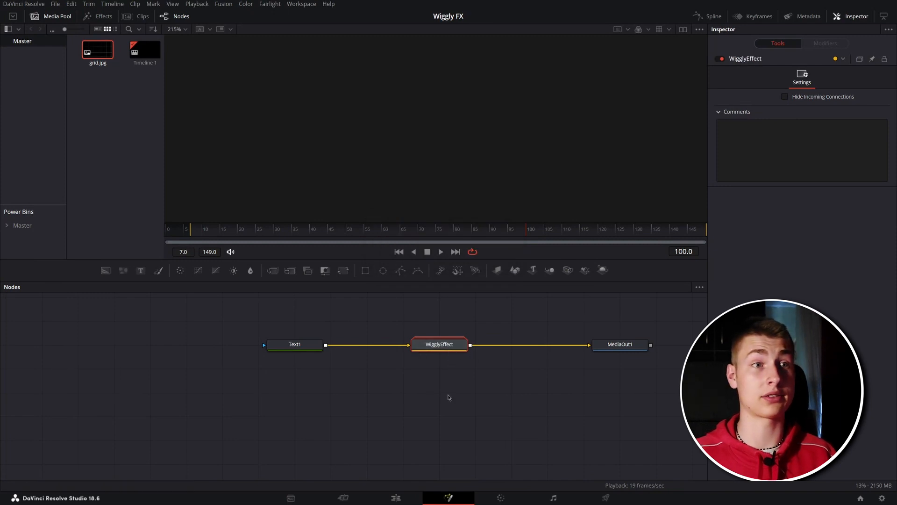
Step: Show MediaOut1 in the viewer and scrub through the timeline to check the grouped effect
click(433, 367)
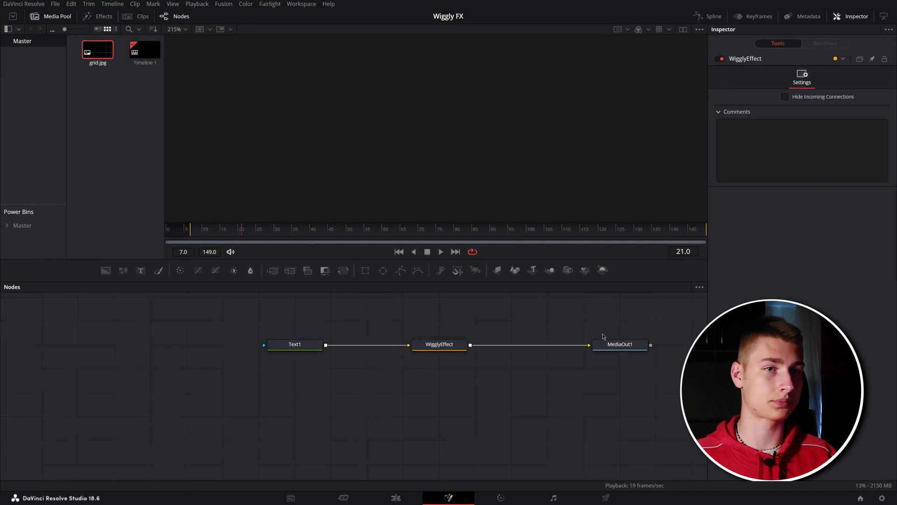
drag(602, 338, 413, 221)
drag(194, 227, 400, 234)
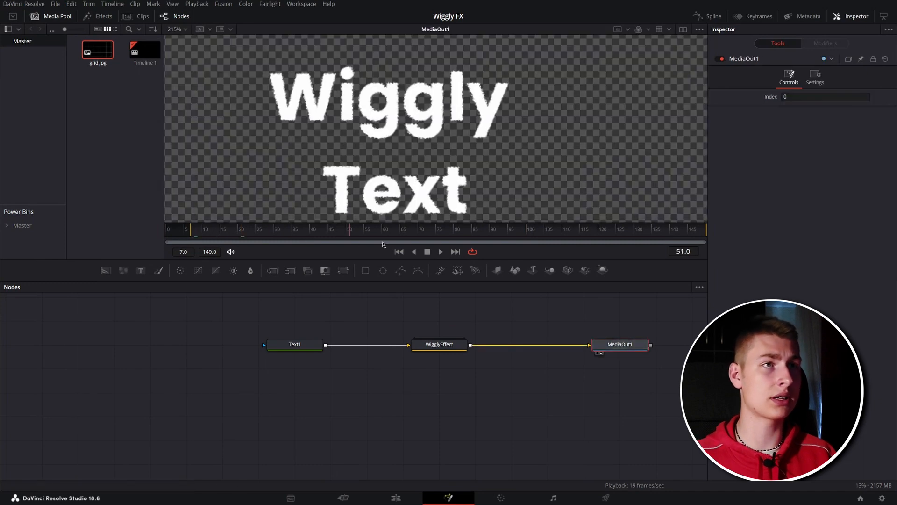
Step: Disconnect the WigglyEffect group from Text1 and MediaOut1
click(375, 345)
click(500, 359)
click(495, 346)
Step: Duplicate the WigglyEffect group below the original and feed grid.jpg into the copy
click(432, 346)
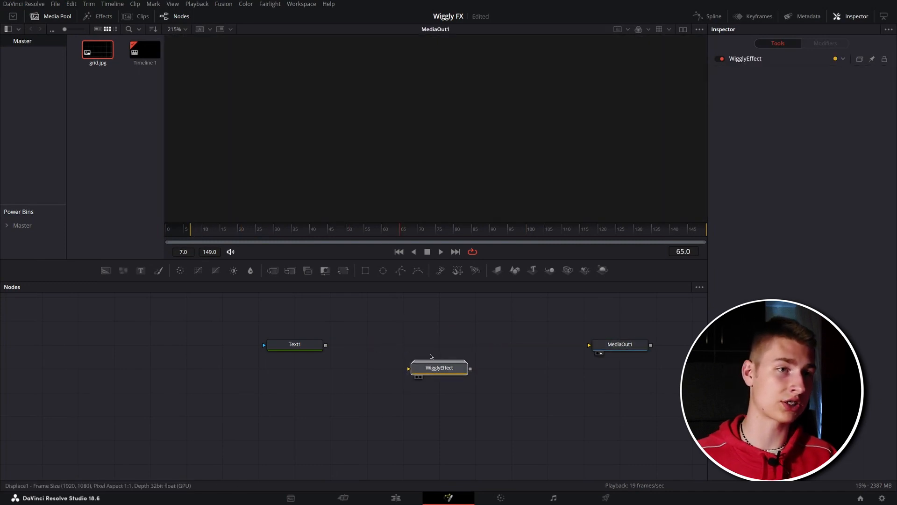
key(ctrl+c)
key(ctrl+v)
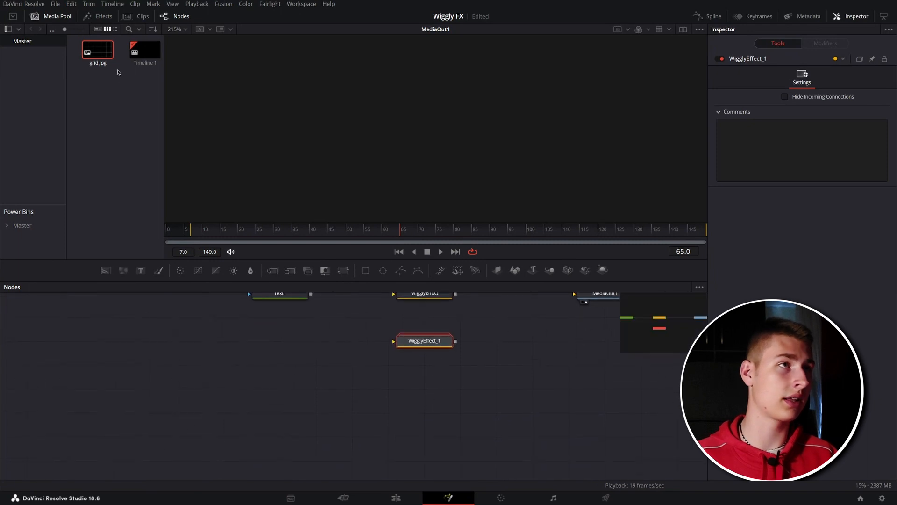
drag(98, 50, 411, 342)
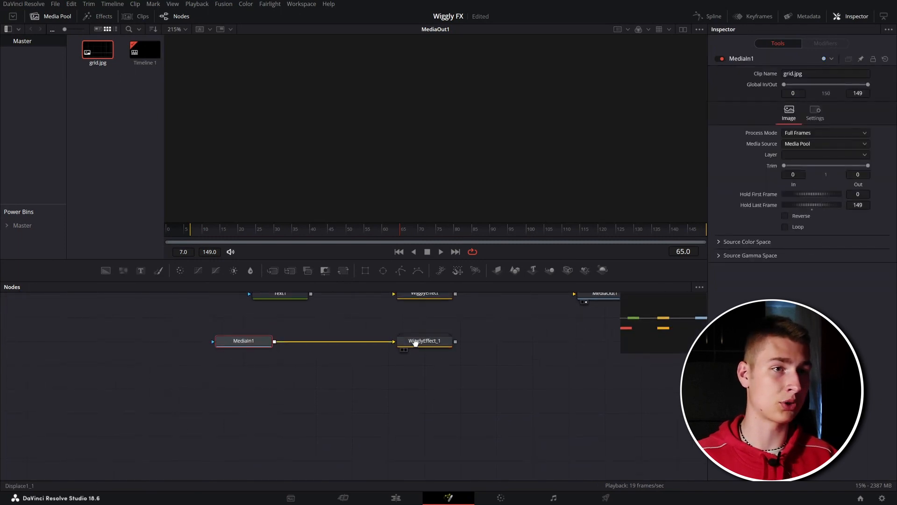
Step: Reconnect Text1 to WigglyEffect and merge the wiggly text over the wiggly grid into MediaOut1
drag(265, 330, 349, 328)
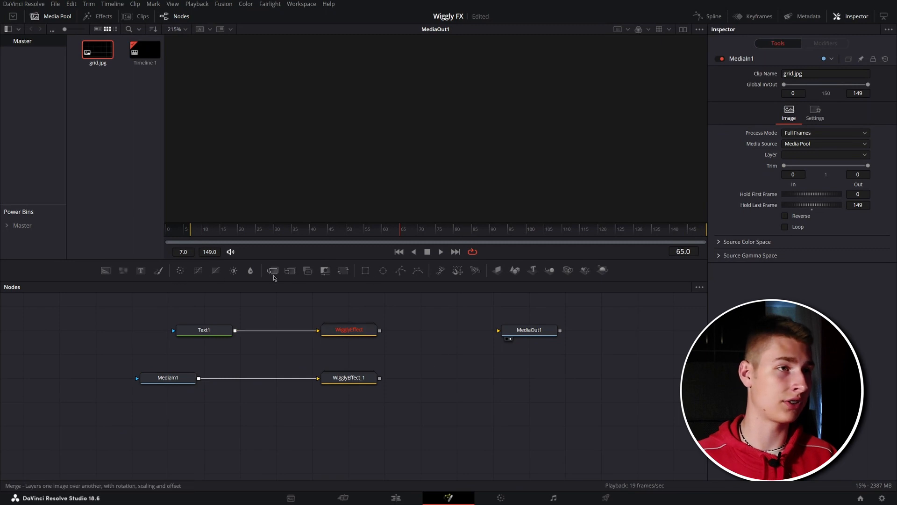
drag(272, 270, 457, 354)
drag(379, 378, 428, 355)
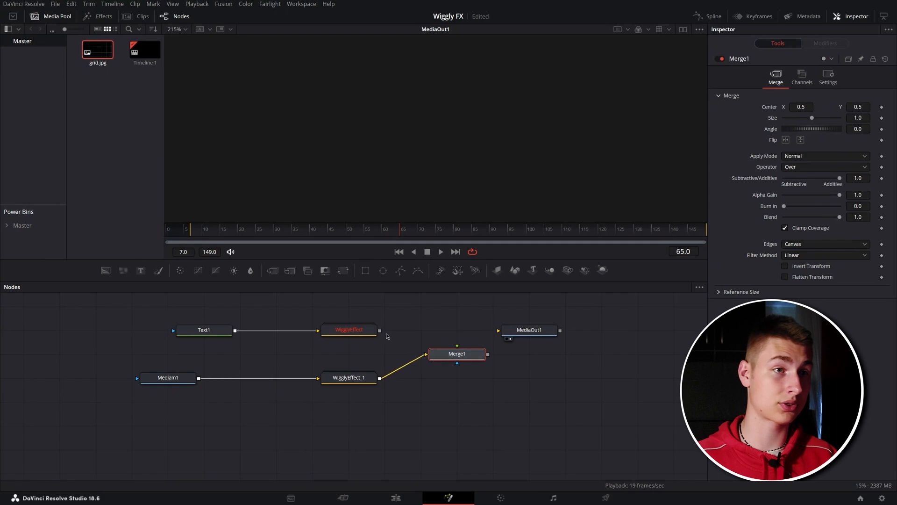
drag(379, 330, 498, 330)
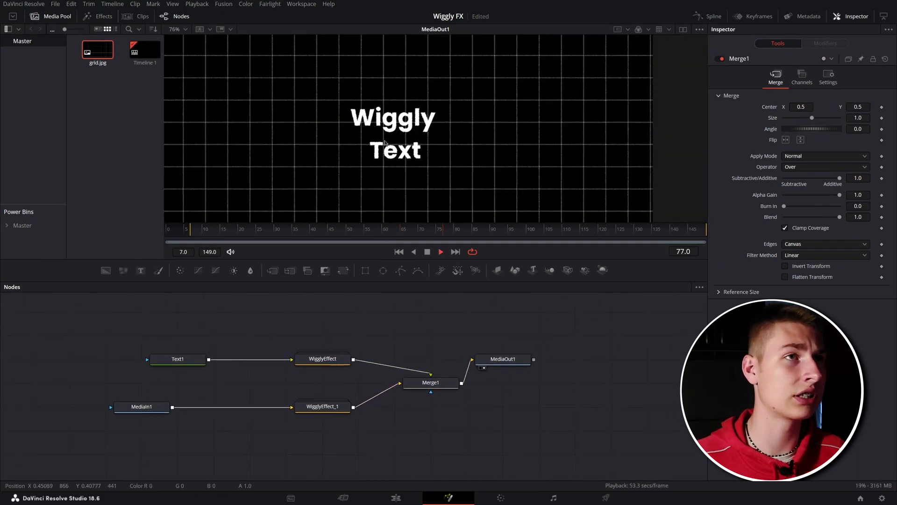
Step: View the WigglyEffect output on its own, and the combined Merge1 output during playback
click(323, 358)
key(1)
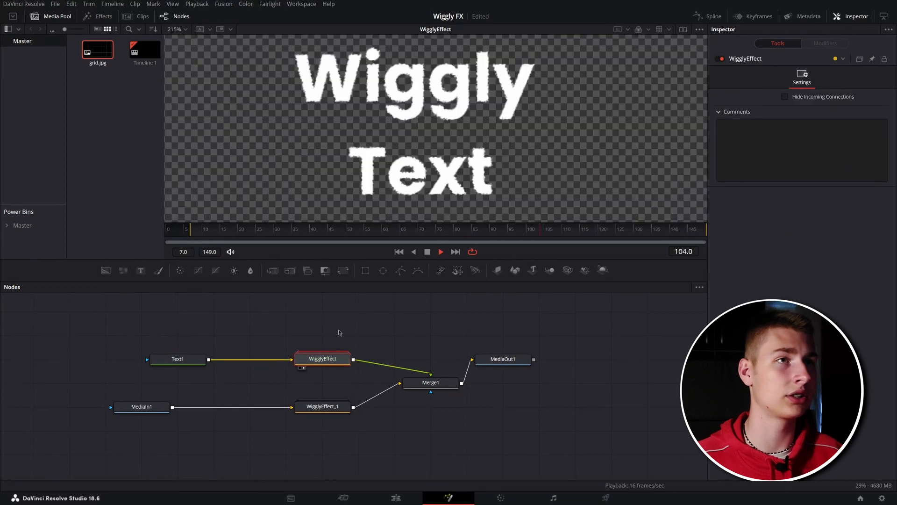
click(431, 382)
key(1)
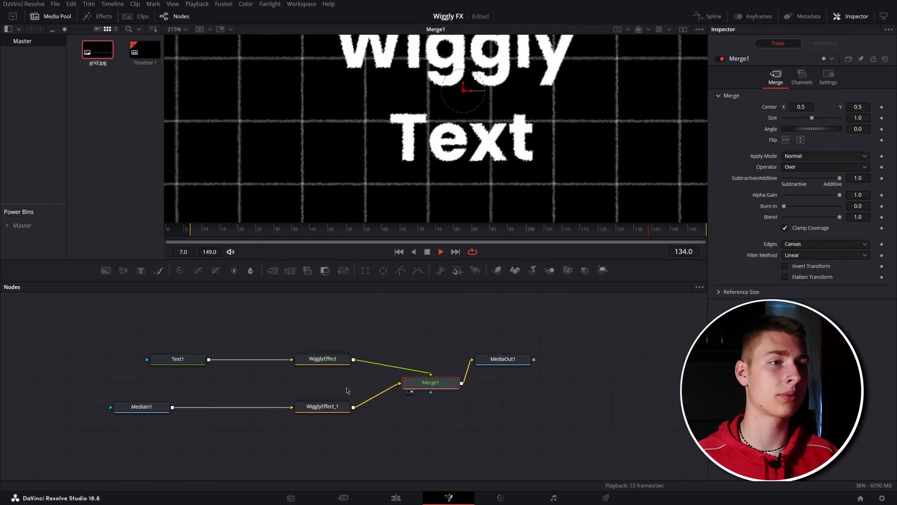
Step: Expand the WigglyEffect_1 group and set the noise scale of FastNoise1_1 to 56.3
double_click(330, 406)
scroll(334, 388, down, 3)
scroll(335, 384, up, 2)
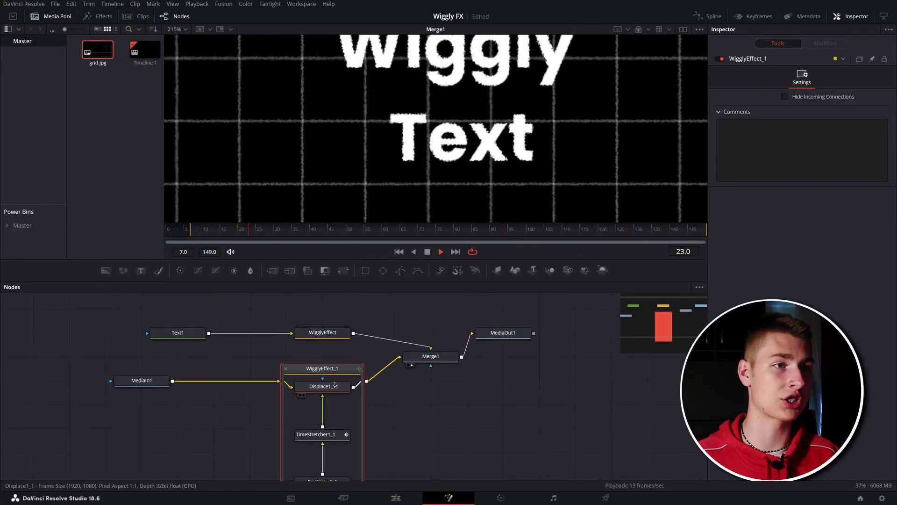
click(334, 384)
scroll(378, 128, down, 2)
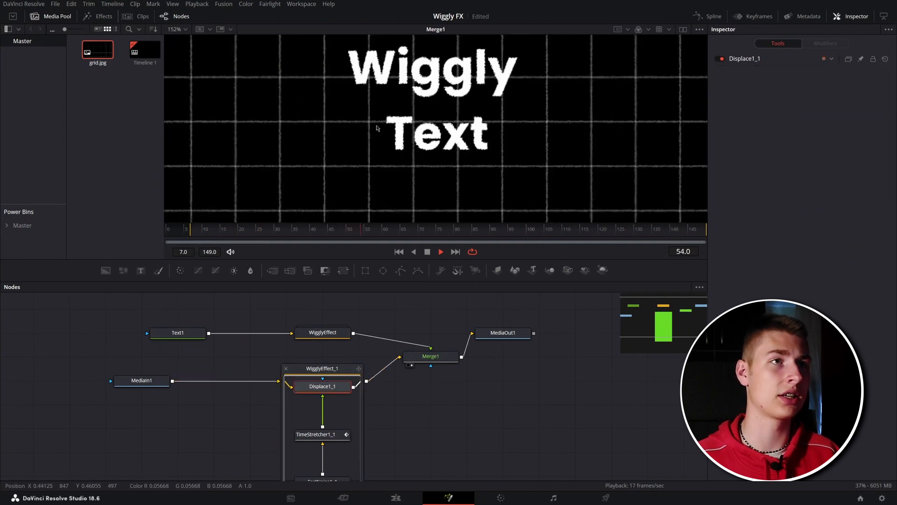
scroll(377, 128, down, 2)
click(322, 480)
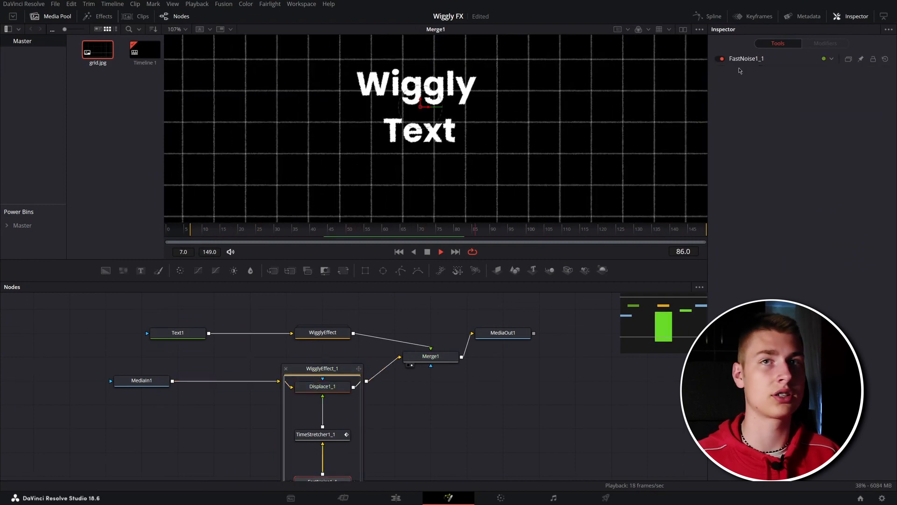
key(space)
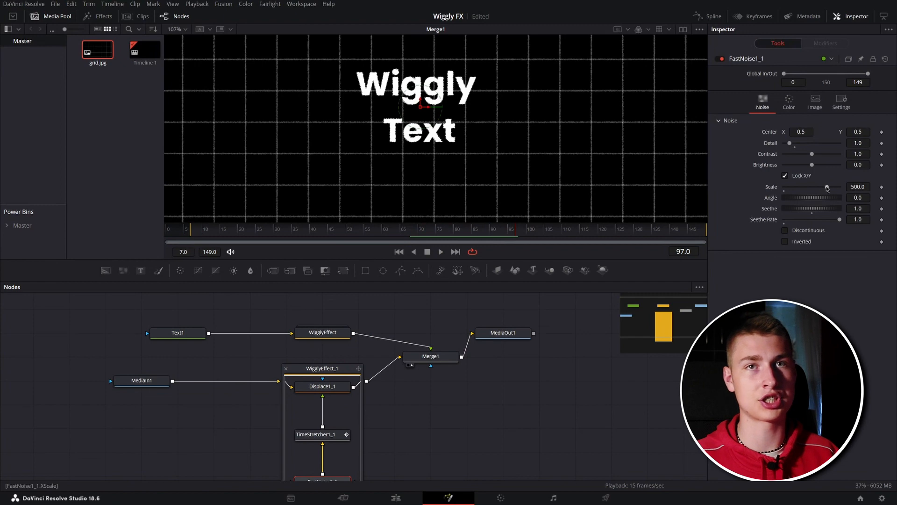
drag(794, 188, 789, 187)
key(space)
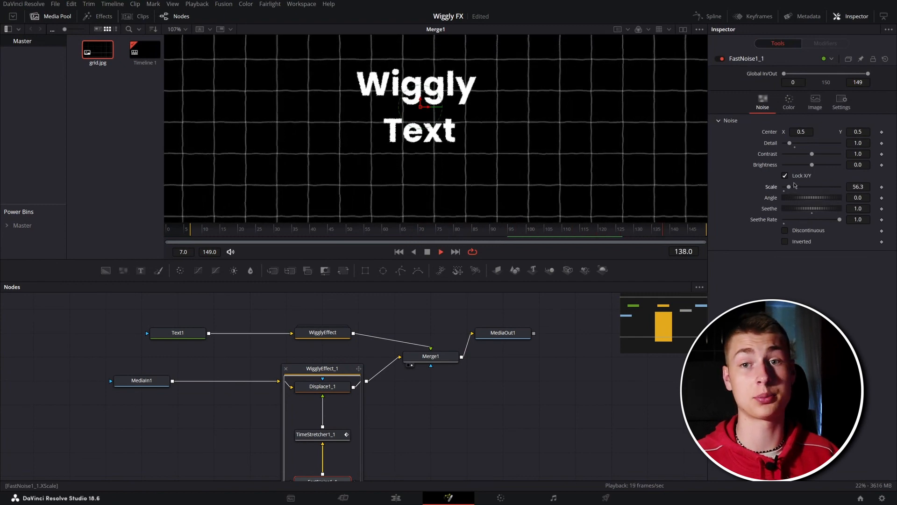
Step: Select TimeStretcher1_1, stop the playback and collapse the WigglyEffect_1 group
click(333, 438)
key(space)
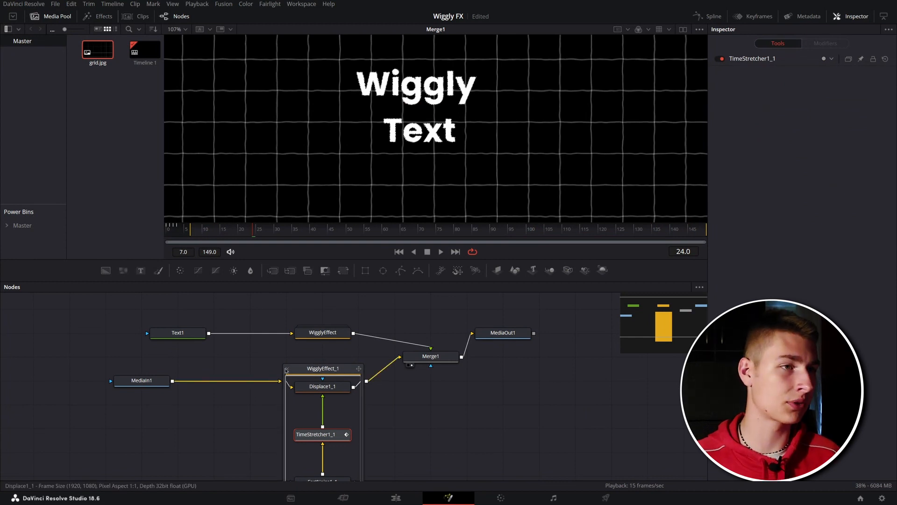
click(285, 368)
Step: Delete the surrounding text, media, merge and output nodes, leaving only one wiggly effect group
drag(445, 368, 482, 330)
drag(354, 346, 354, 393)
drag(116, 395, 230, 294)
key(Delete)
click(369, 307)
key(Delete)
click(477, 338)
key(Delete)
drag(360, 408, 215, 313)
drag(141, 321, 249, 384)
drag(203, 327, 411, 427)
Step: Save the WigglyEffect_1 group's settings to the Desktop as a settings file named WigglyEffect, and deselect the group
right_click(318, 379)
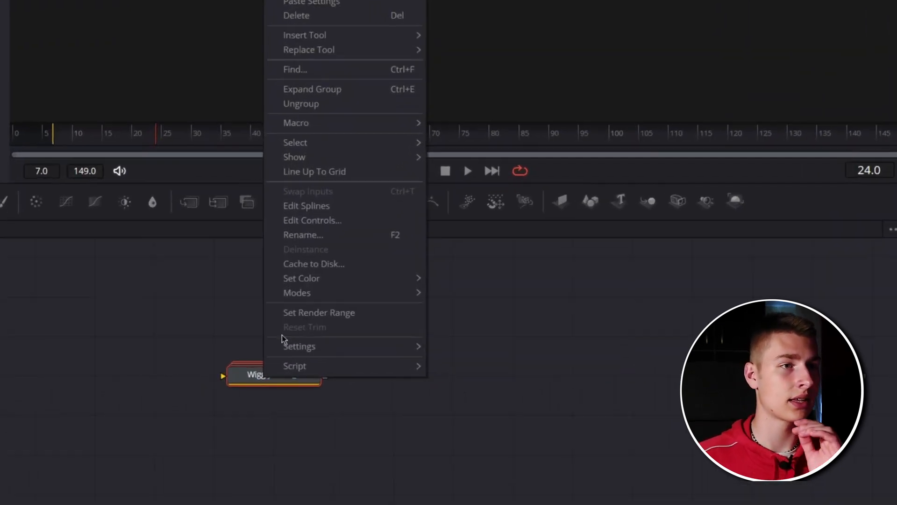
mouse_move(338, 357)
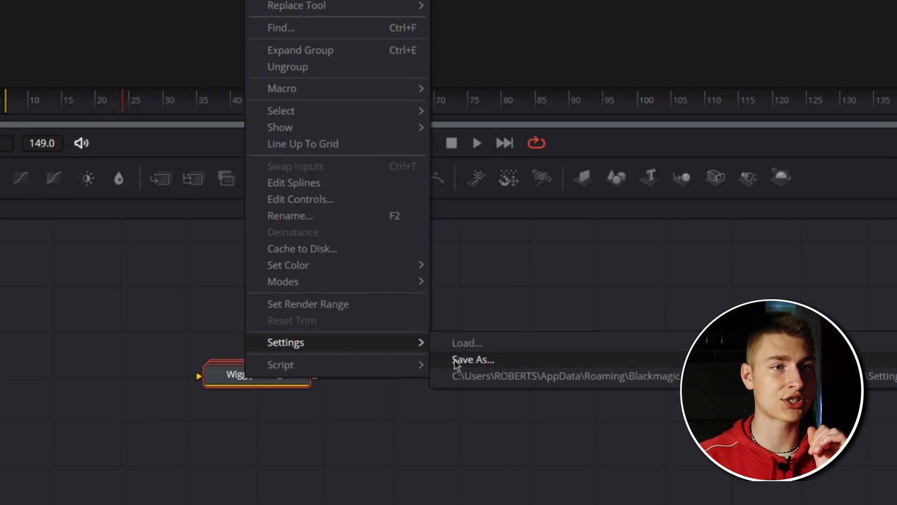
click(467, 359)
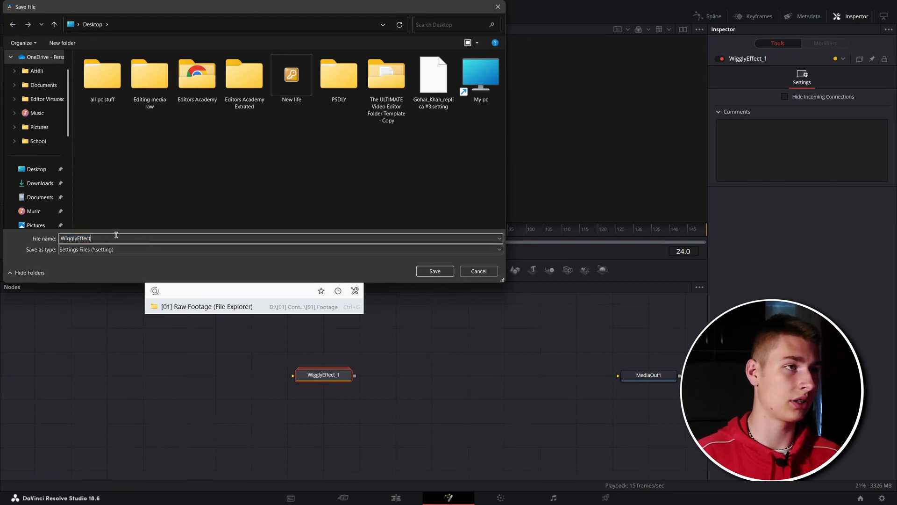
key(Return)
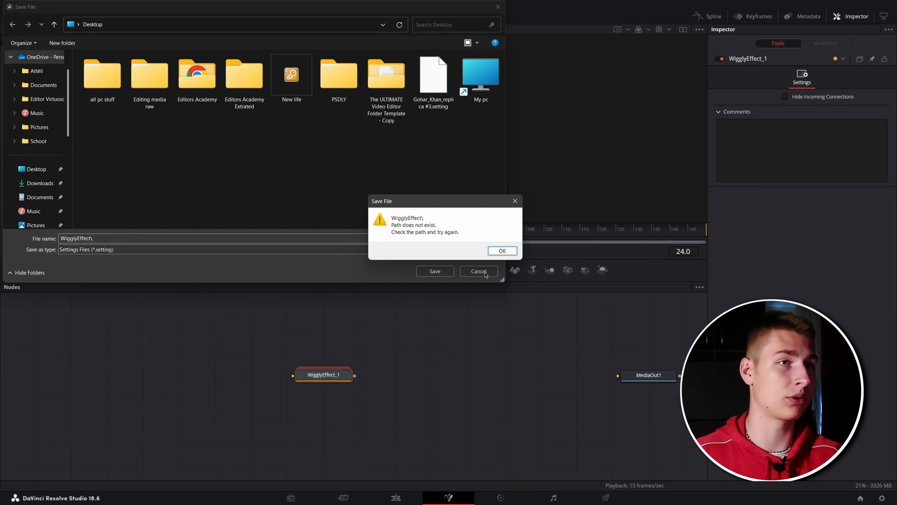
click(440, 269)
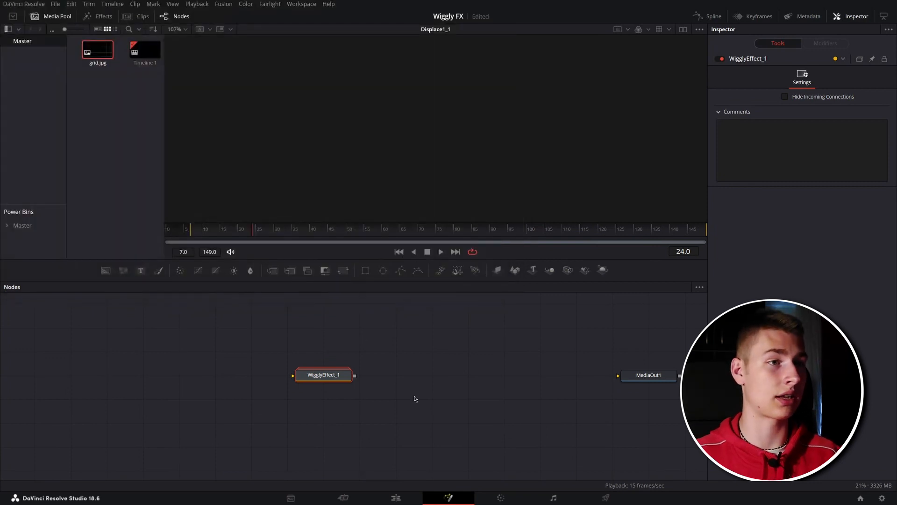
click(415, 396)
Step: Show the Effects library in place of the media pool and display its Templates category
click(97, 16)
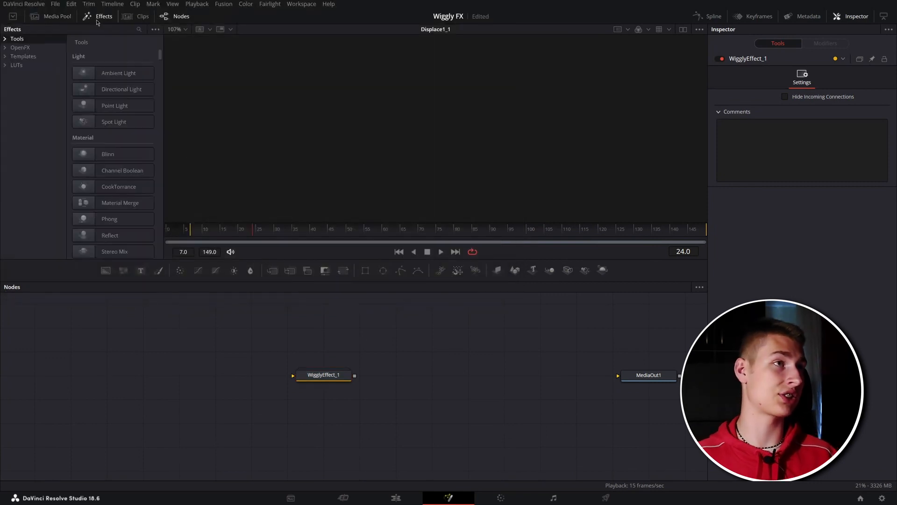
click(96, 16)
click(104, 16)
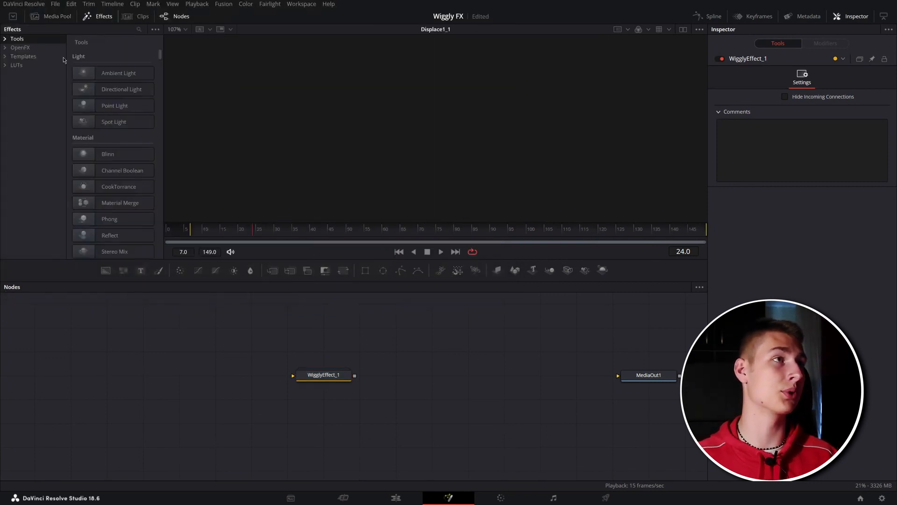
click(24, 56)
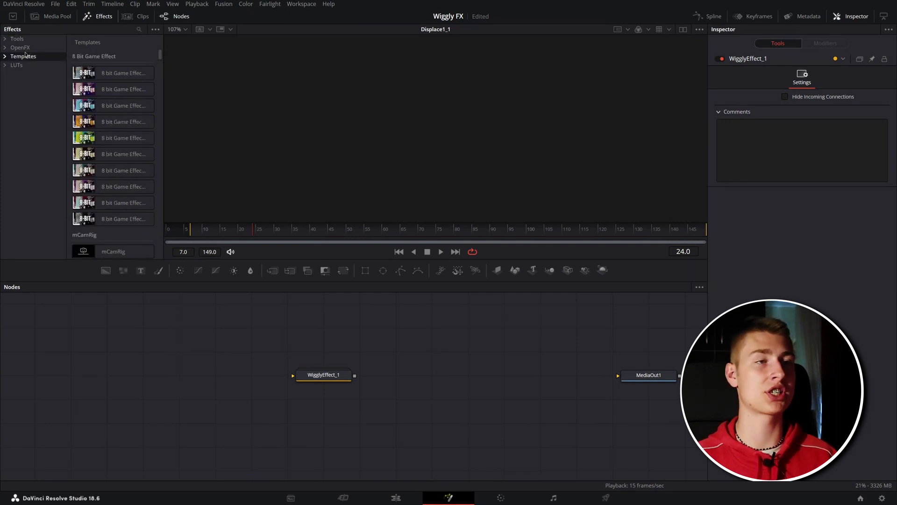